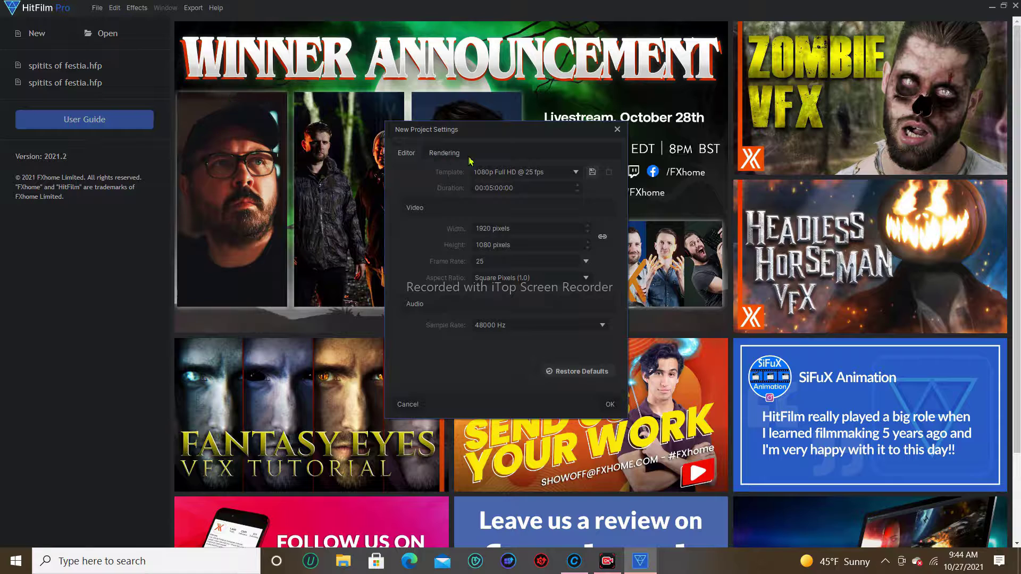
- Create a new project using the 4K UHD @ 29.97 fps template
{"action": "left_click", "coordinate": [577, 173]}
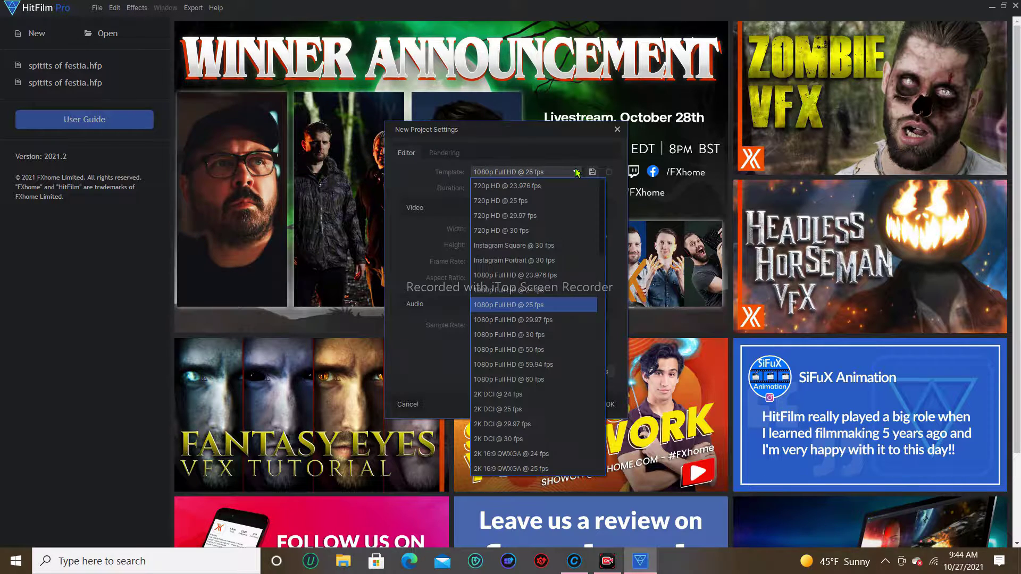
{"action": "scroll", "coordinate": [551, 427], "scroll_direction": "down", "scroll_amount": 1}
{"action": "scroll", "coordinate": [551, 427], "scroll_direction": "down", "scroll_amount": 7}
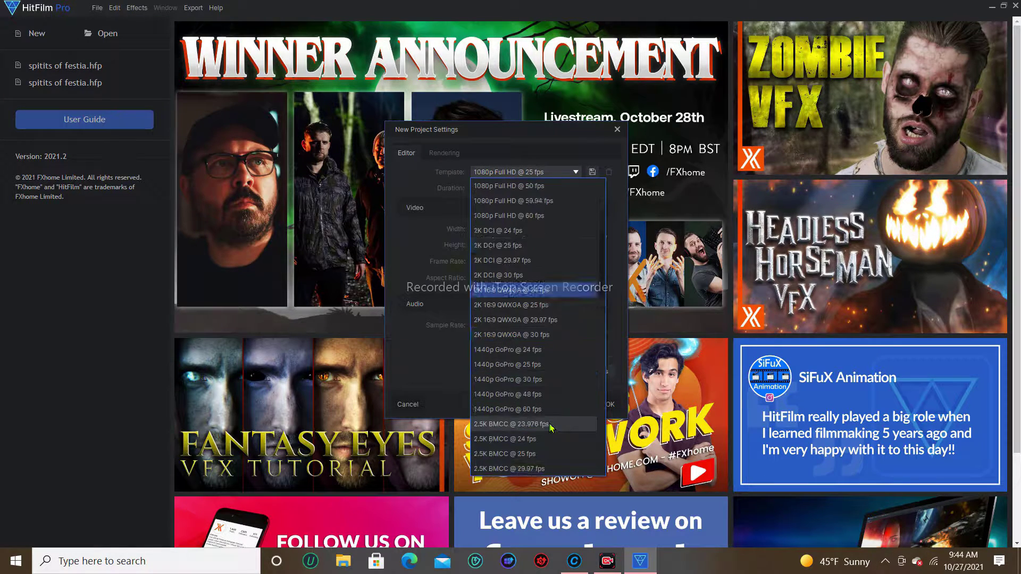
{"action": "scroll", "coordinate": [528, 376], "scroll_direction": "down", "scroll_amount": 1}
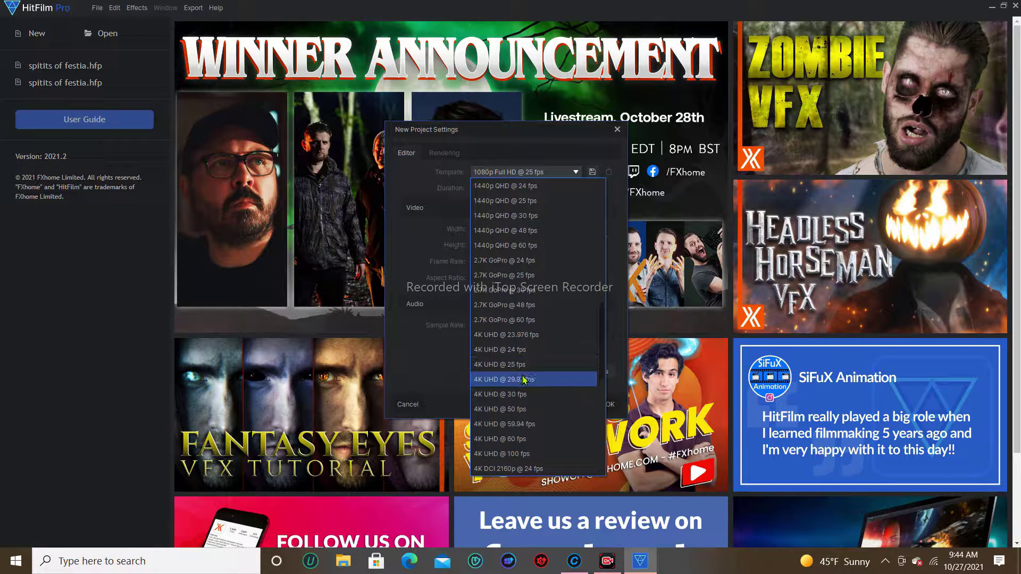
{"action": "left_click", "coordinate": [524, 379]}
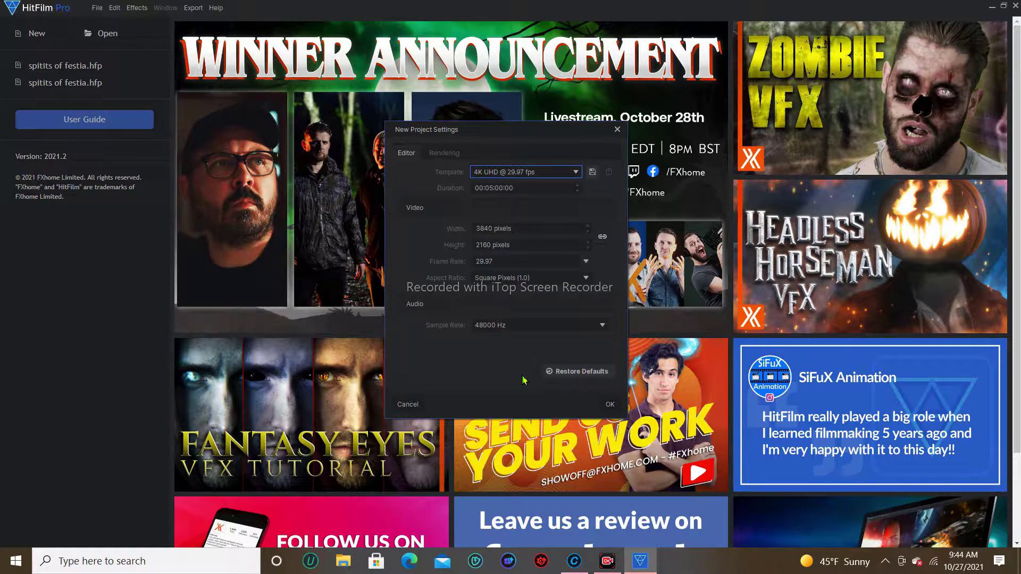
{"action": "left_click", "coordinate": [612, 405]}
{"action": "left_click", "coordinate": [617, 313]}
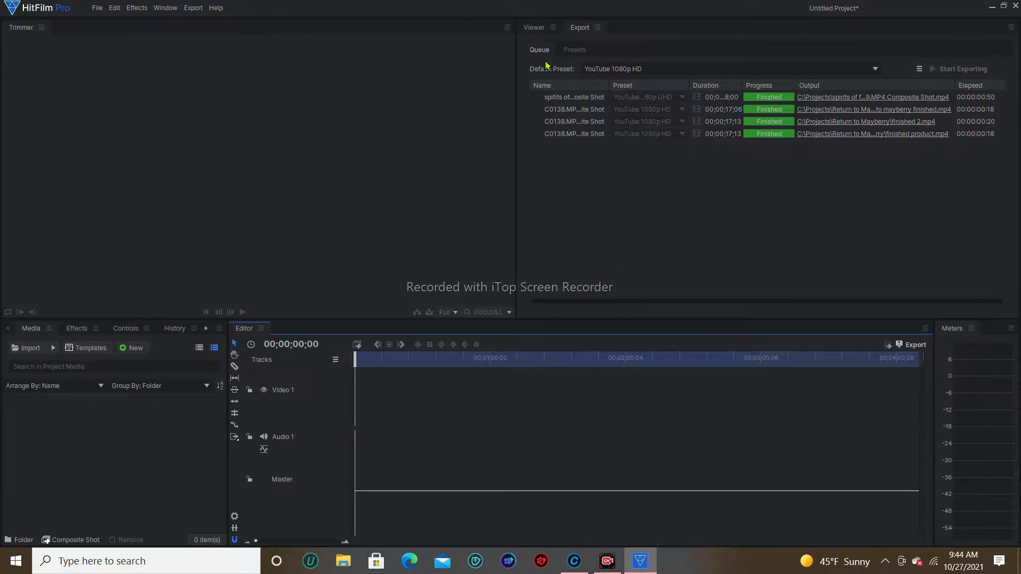
- Show the viewer instead of the export queue and import the C0138 video from the Return to Mayberry folder
{"action": "left_click", "coordinate": [534, 28]}
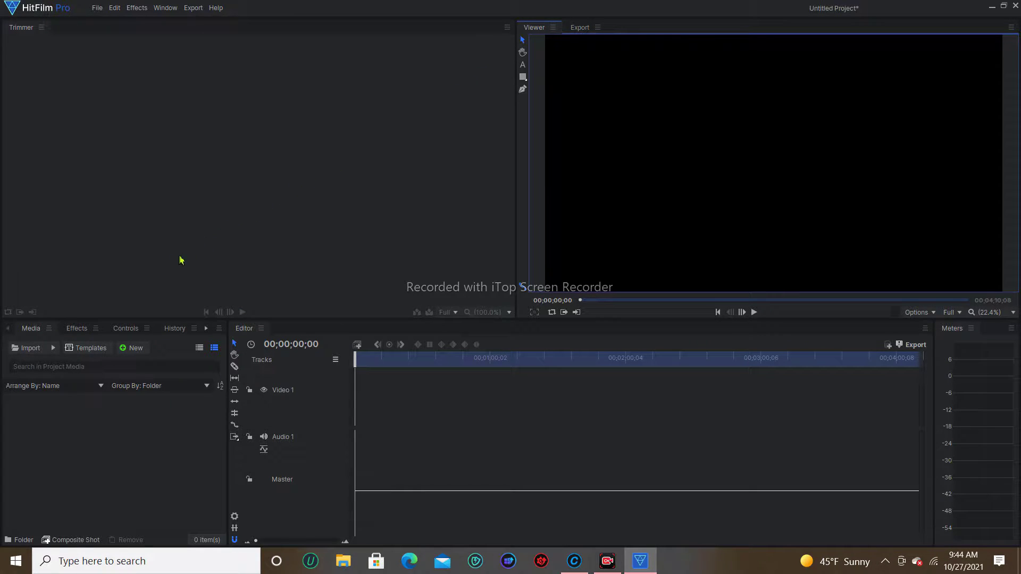
{"action": "left_click", "coordinate": [52, 349]}
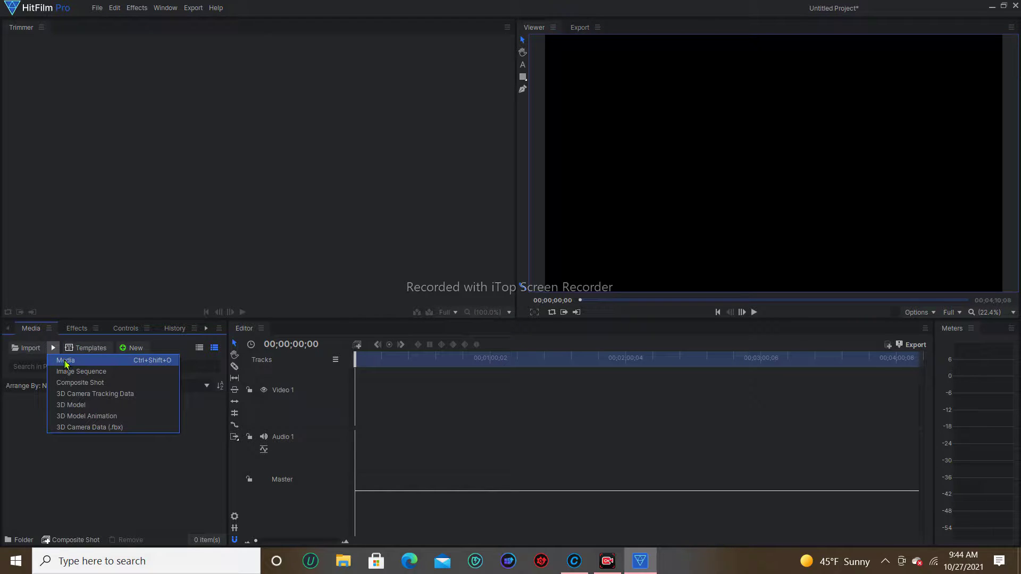
{"action": "left_click", "coordinate": [66, 361]}
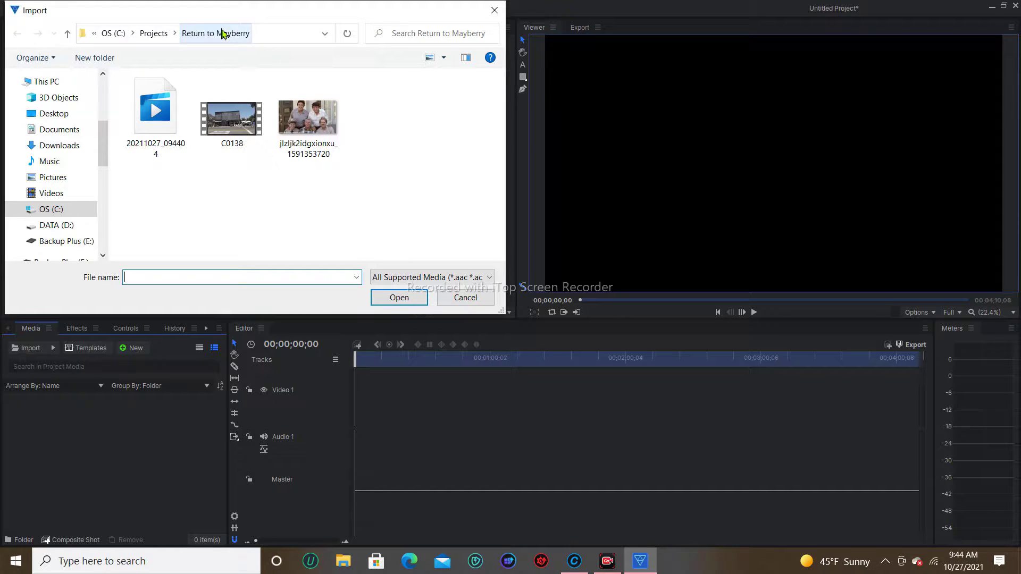
{"action": "left_click", "coordinate": [231, 119]}
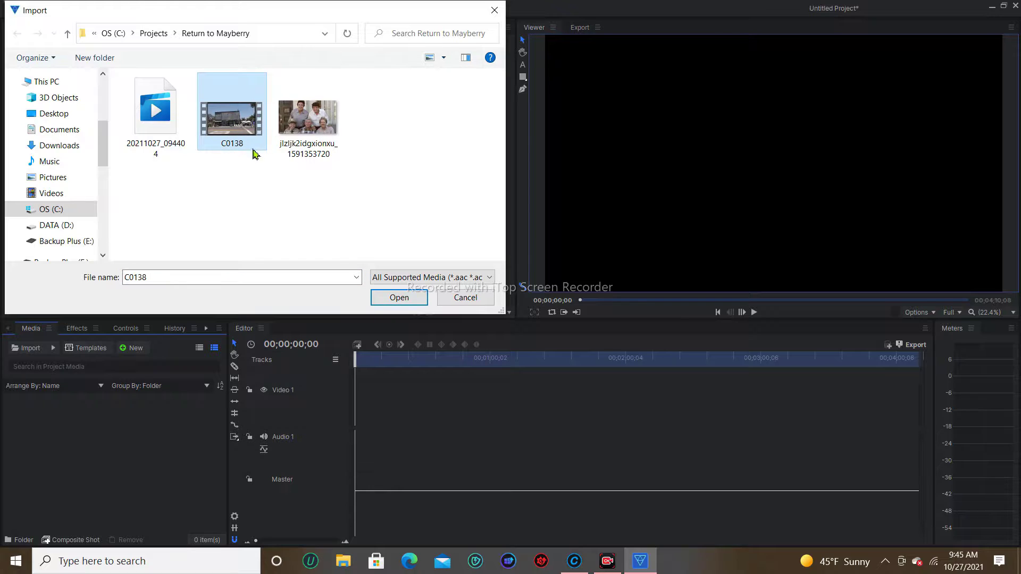
{"action": "left_click", "coordinate": [400, 297]}
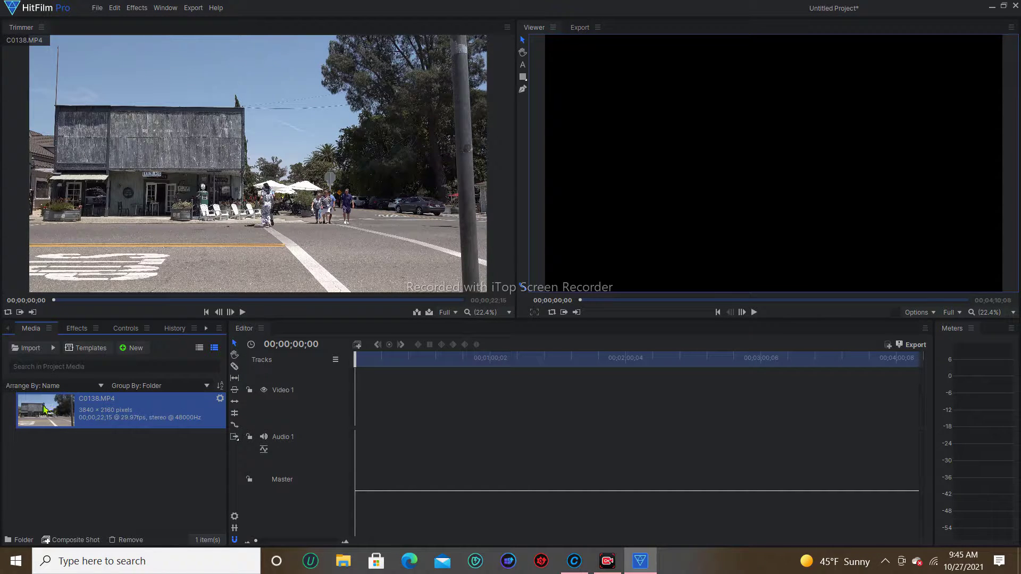
- Place C0138.MP4 at the start of the Video 1 track and trim its end to 00;00;16;15
{"action": "left_click_drag", "start_coordinate": [43, 406], "coordinate": [357, 416]}
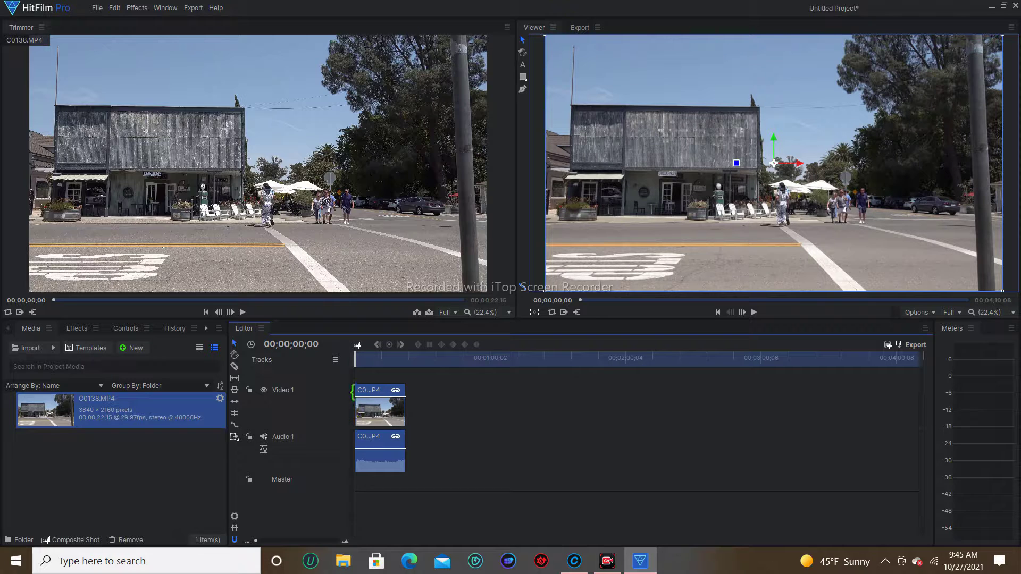
{"action": "left_click_drag", "start_coordinate": [355, 362], "coordinate": [392, 364]}
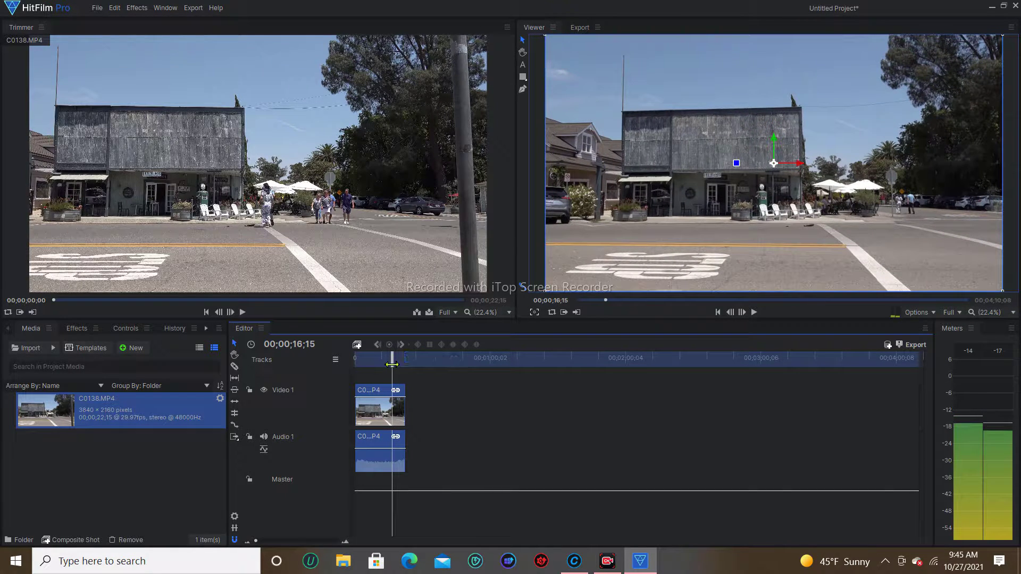
{"action": "left_click_drag", "start_coordinate": [408, 392], "coordinate": [355, 367]}
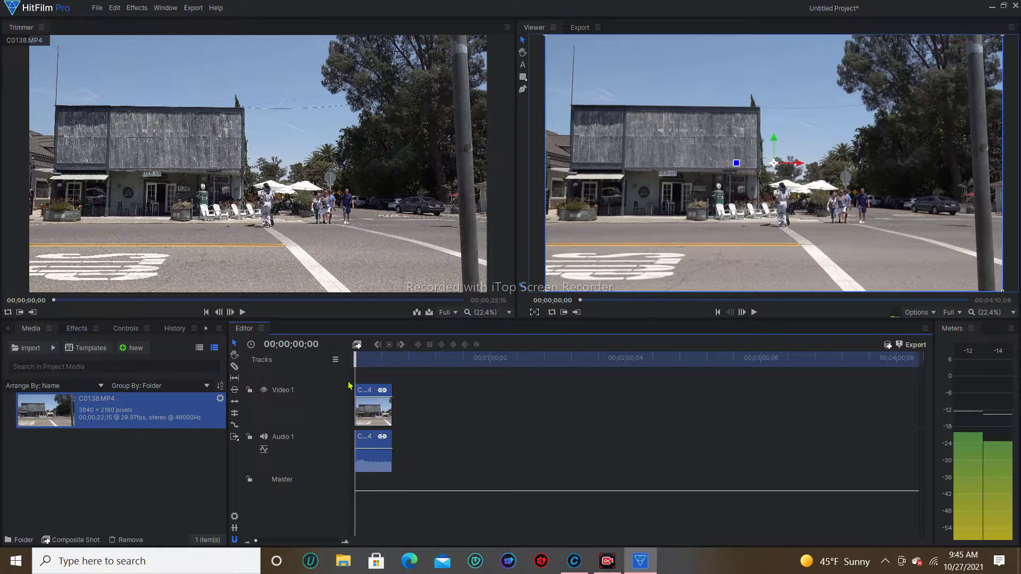
- Make a composite shot from the trimmed clip, keeping the suggested name and taking its properties from the selected clip
{"action": "right_click", "coordinate": [377, 394]}
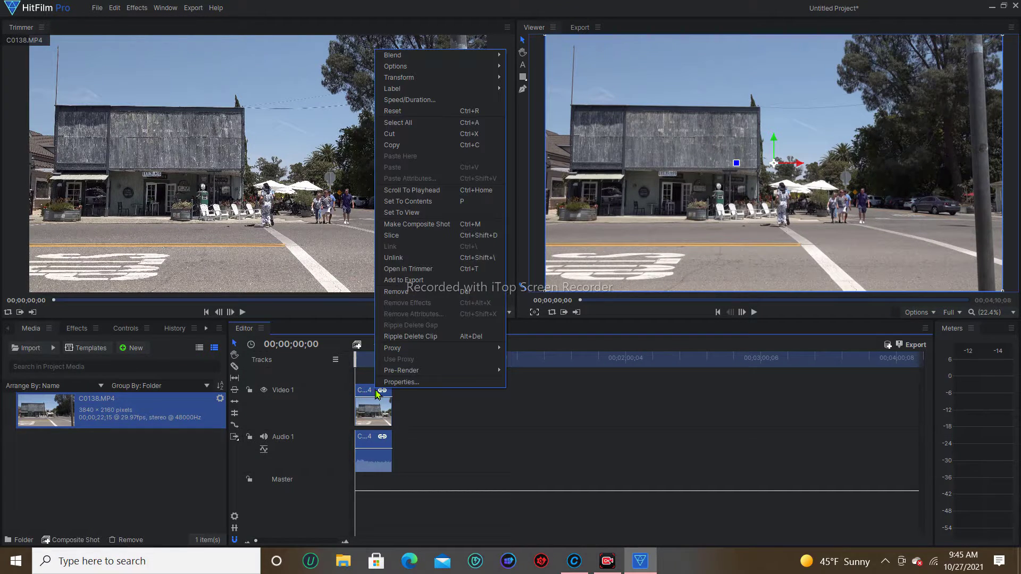
{"action": "left_click", "coordinate": [418, 224]}
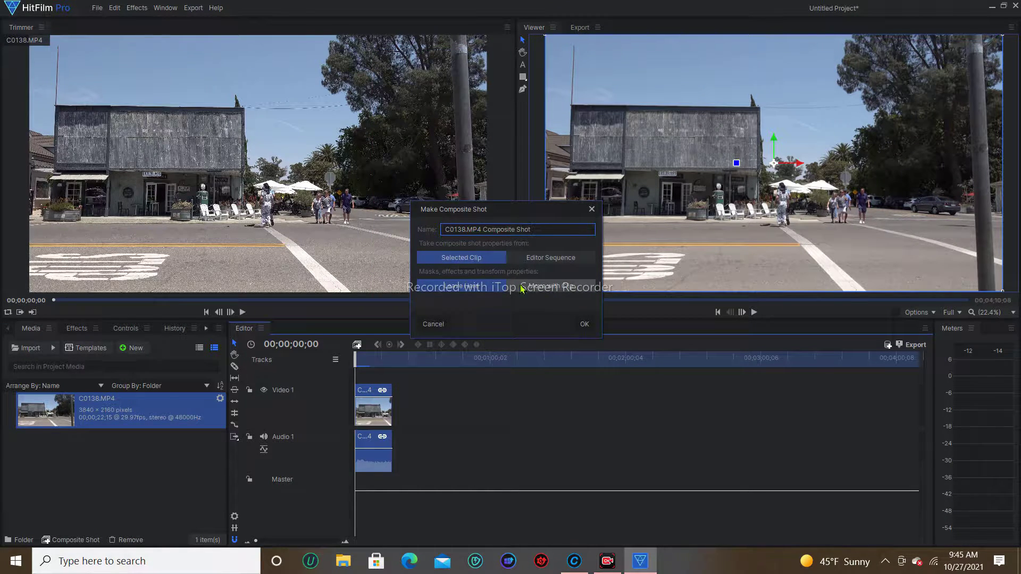
{"action": "left_click", "coordinate": [584, 324]}
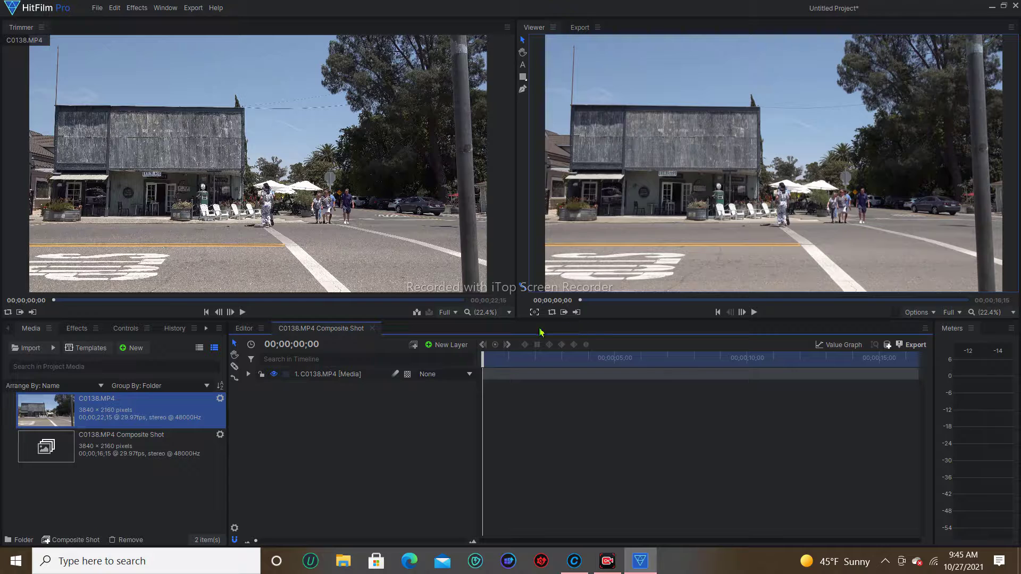
- Apply the Boris FX Mocha HitFilm effect to the C0138.MP4 layer and launch the Mocha interface from it
{"action": "left_click", "coordinate": [76, 330]}
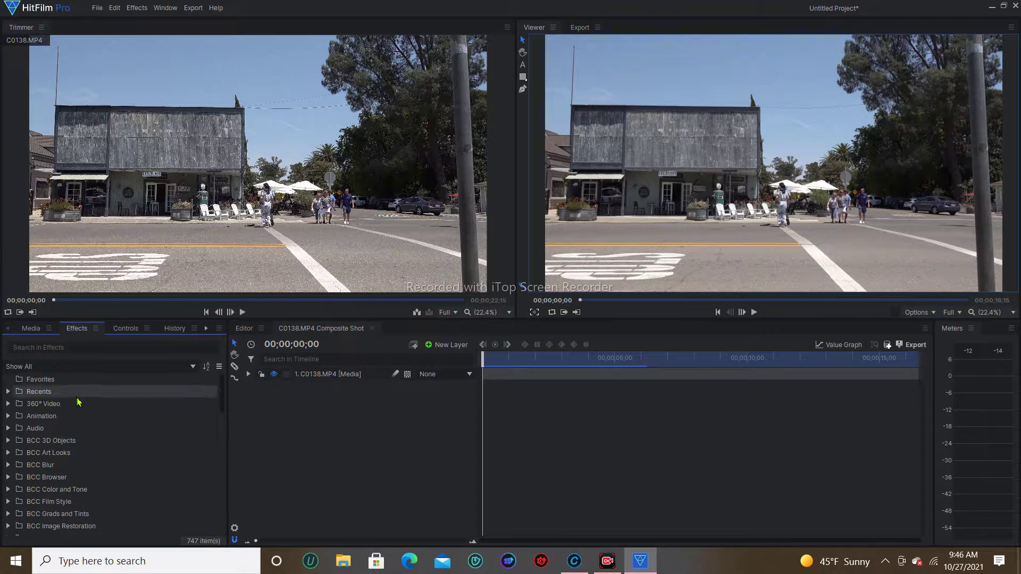
{"action": "scroll", "coordinate": [64, 470], "scroll_direction": "down", "scroll_amount": 1}
{"action": "scroll", "coordinate": [64, 470], "scroll_direction": "down", "scroll_amount": 3}
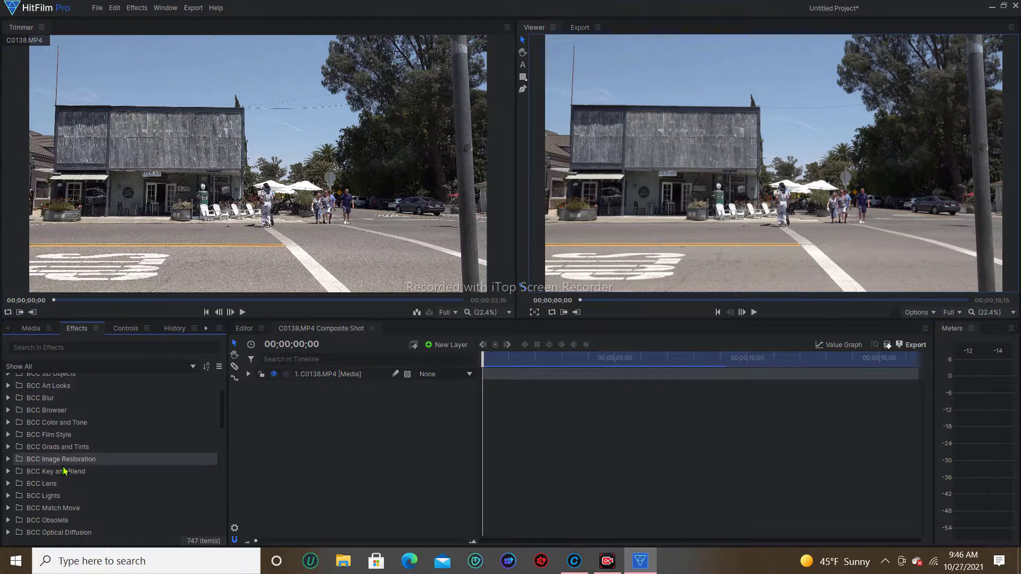
{"action": "scroll", "coordinate": [63, 470], "scroll_direction": "down", "scroll_amount": 2}
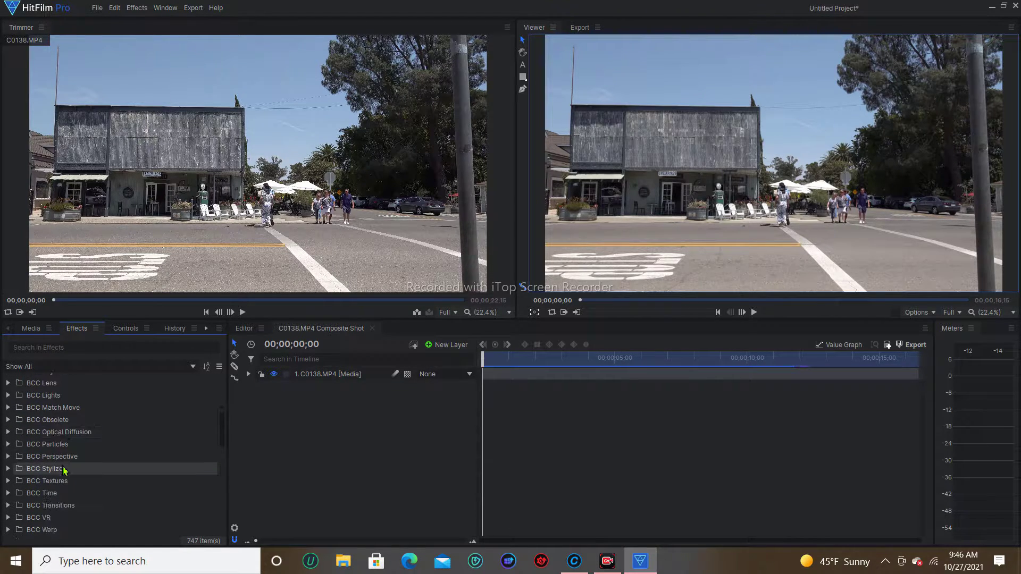
{"action": "scroll", "coordinate": [64, 472], "scroll_direction": "down", "scroll_amount": 2}
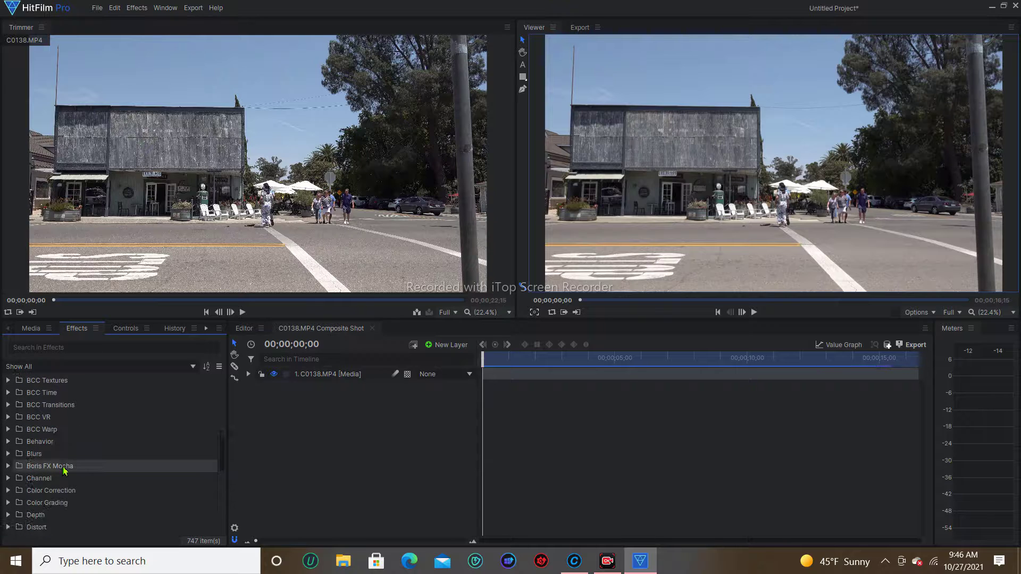
{"action": "left_click", "coordinate": [8, 467]}
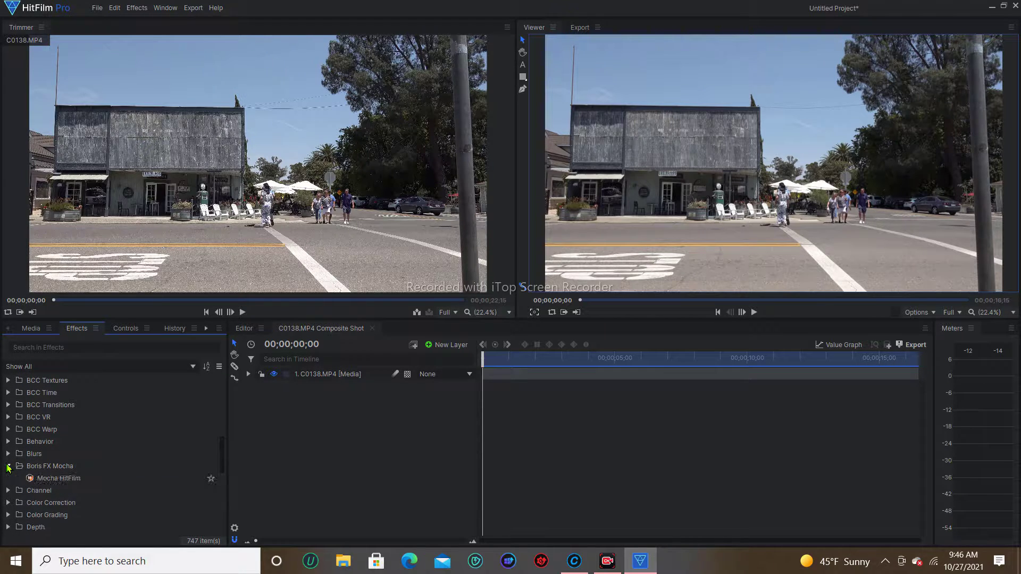
{"action": "left_click", "coordinate": [61, 478]}
{"action": "left_click_drag", "start_coordinate": [61, 481], "coordinate": [220, 428]}
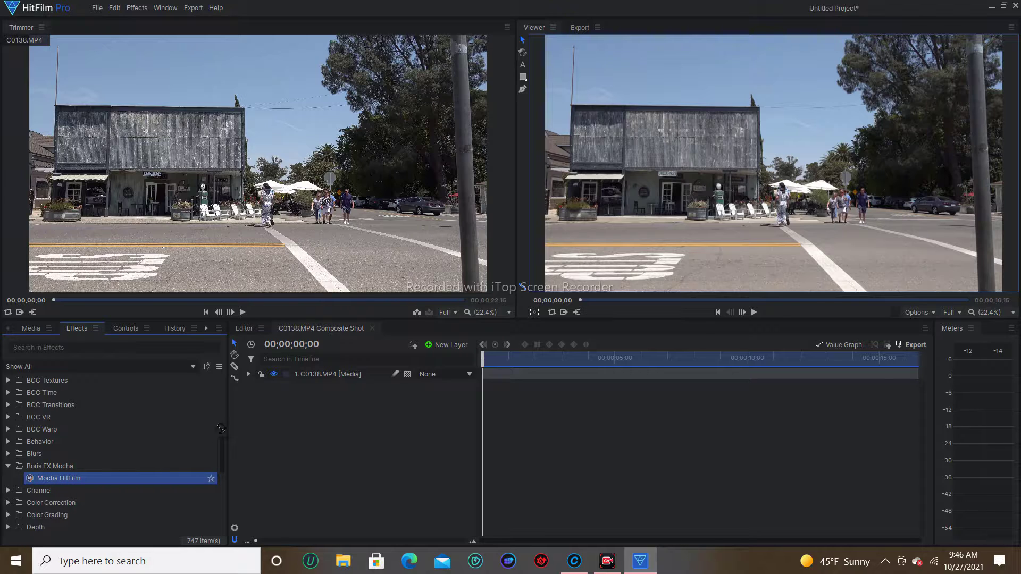
{"action": "left_click_drag", "start_coordinate": [322, 375], "coordinate": [323, 376]}
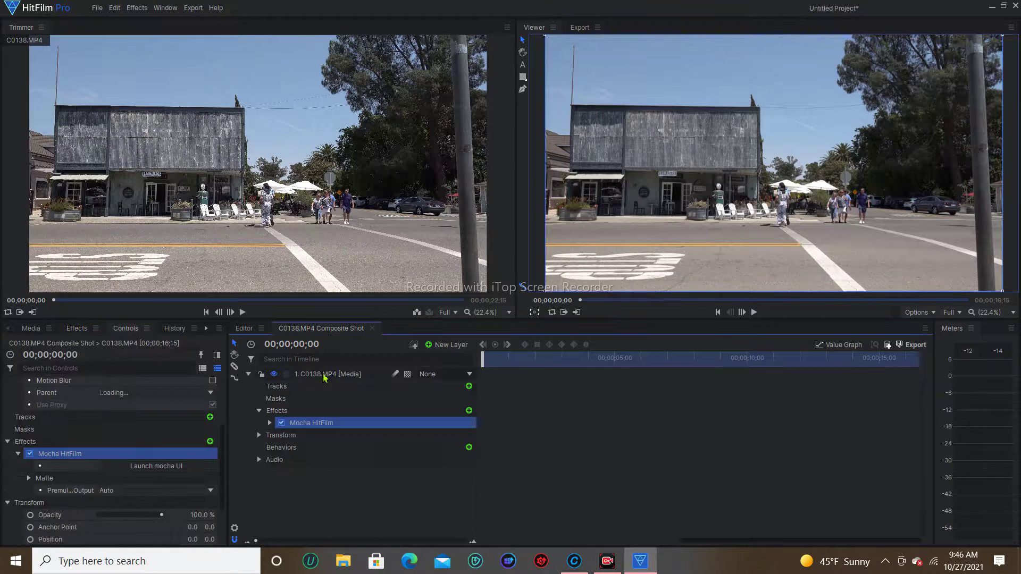
{"action": "left_click", "coordinate": [269, 423]}
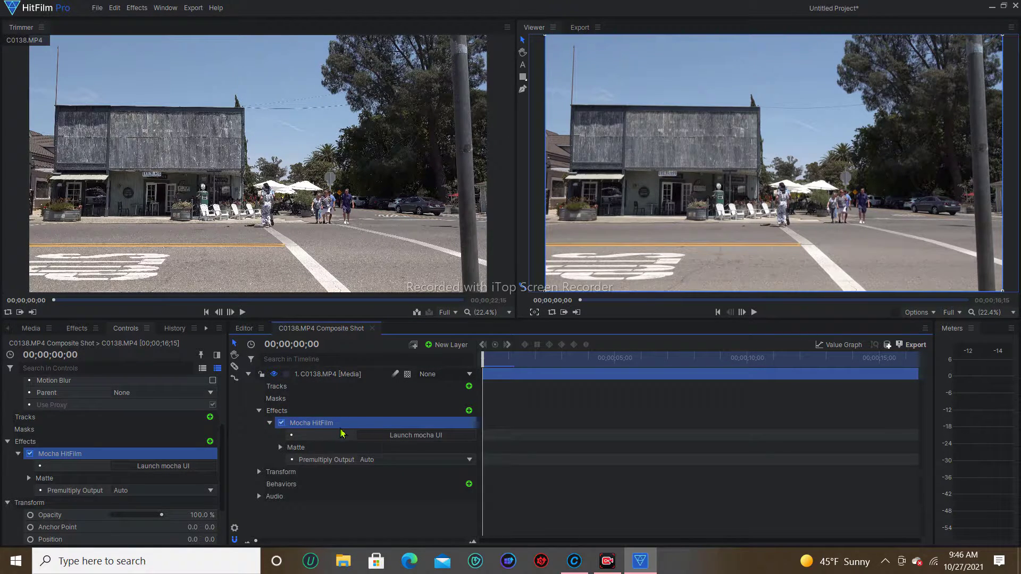
{"action": "left_click", "coordinate": [418, 437]}
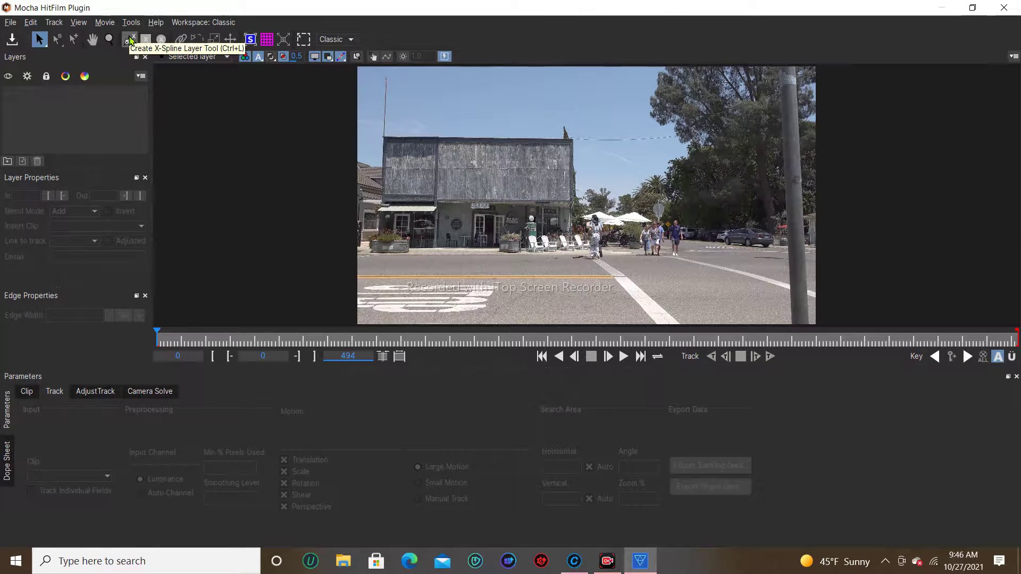
- Draw a closed four-point X-spline around the wide right section of the building's upper grey facade
{"action": "left_click", "coordinate": [131, 40]}
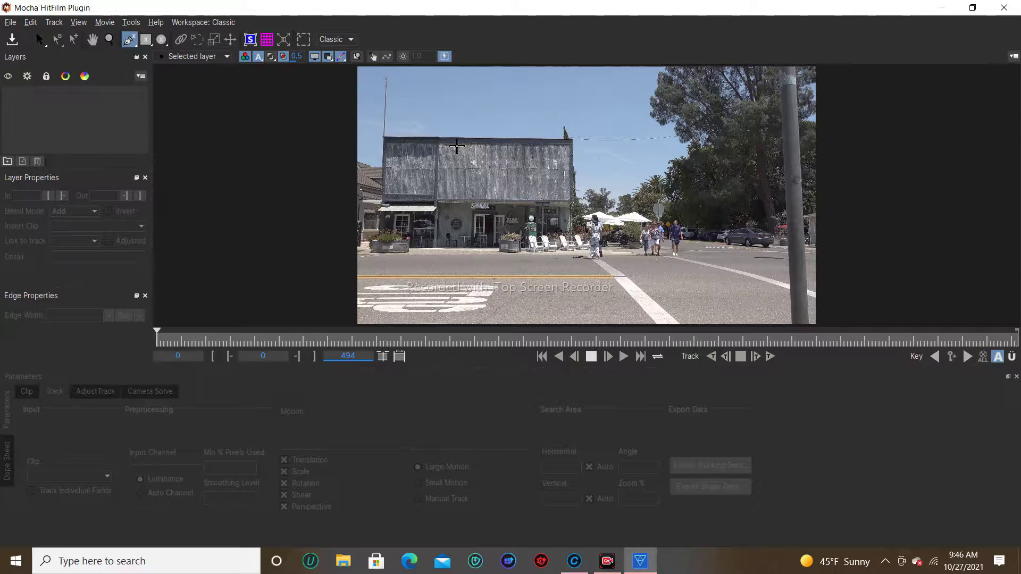
{"action": "left_click", "coordinate": [458, 145]}
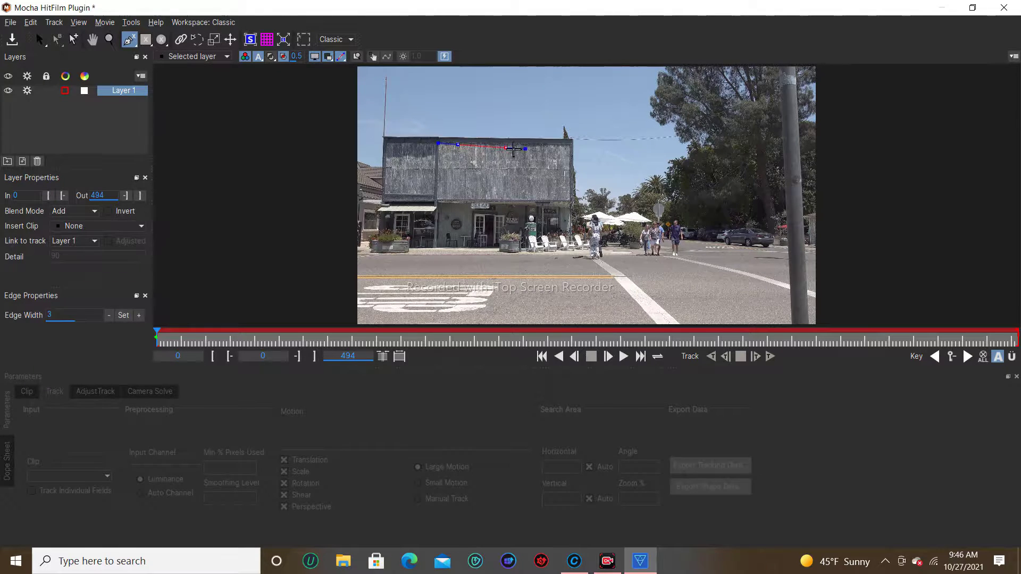
{"action": "left_click", "coordinate": [549, 145]}
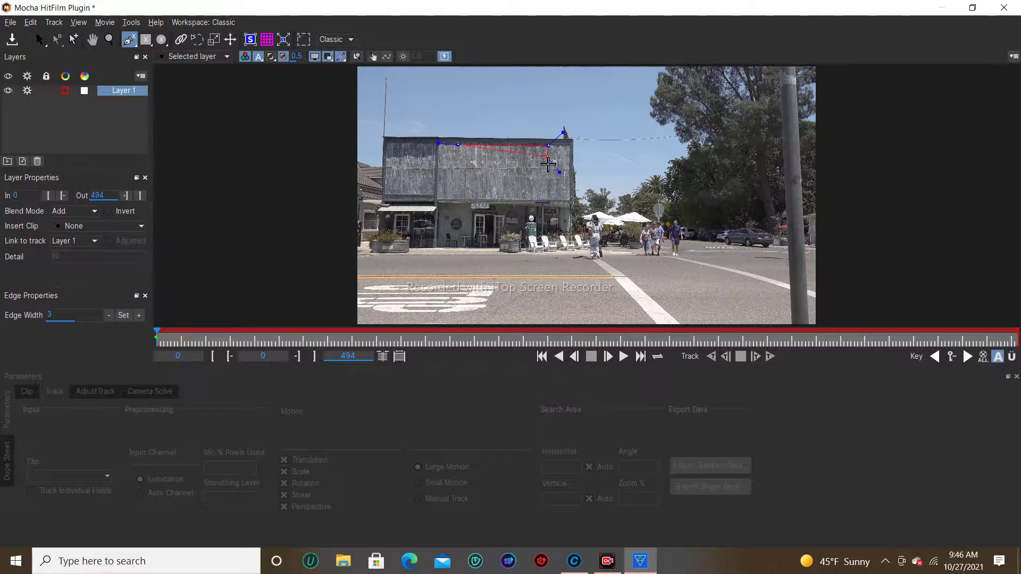
{"action": "left_click", "coordinate": [551, 201]}
{"action": "left_click", "coordinate": [458, 201]}
{"action": "right_click", "coordinate": [458, 200]}
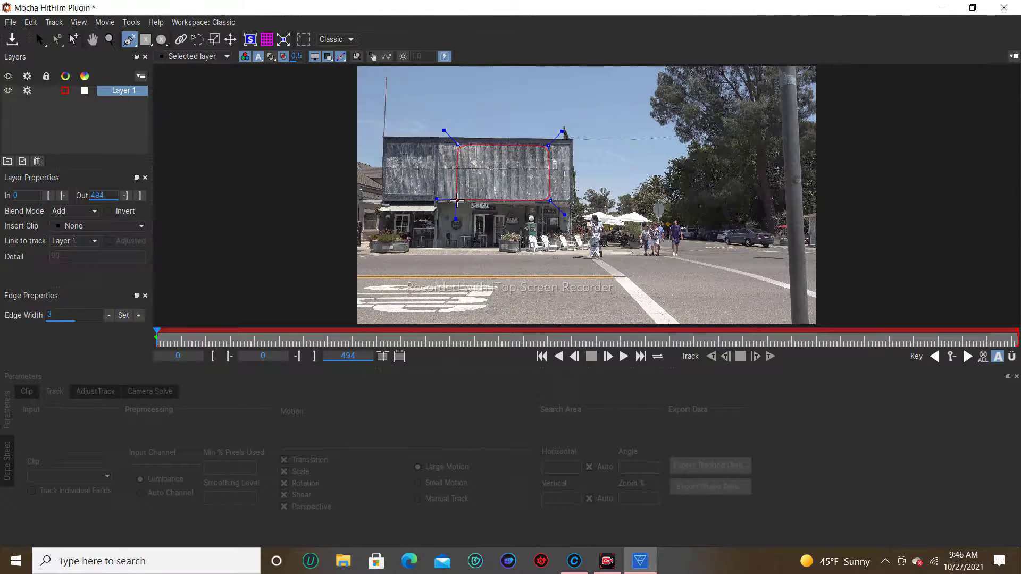
- Adjust the spline's corner points and extend their handles outward to sharpen the facade shape into a rectangle
{"action": "left_click_drag", "start_coordinate": [457, 200], "coordinate": [553, 226]}
{"action": "key", "text": "ctrl+z"}
{"action": "left_click", "coordinate": [460, 147]}
{"action": "key", "text": "s"}
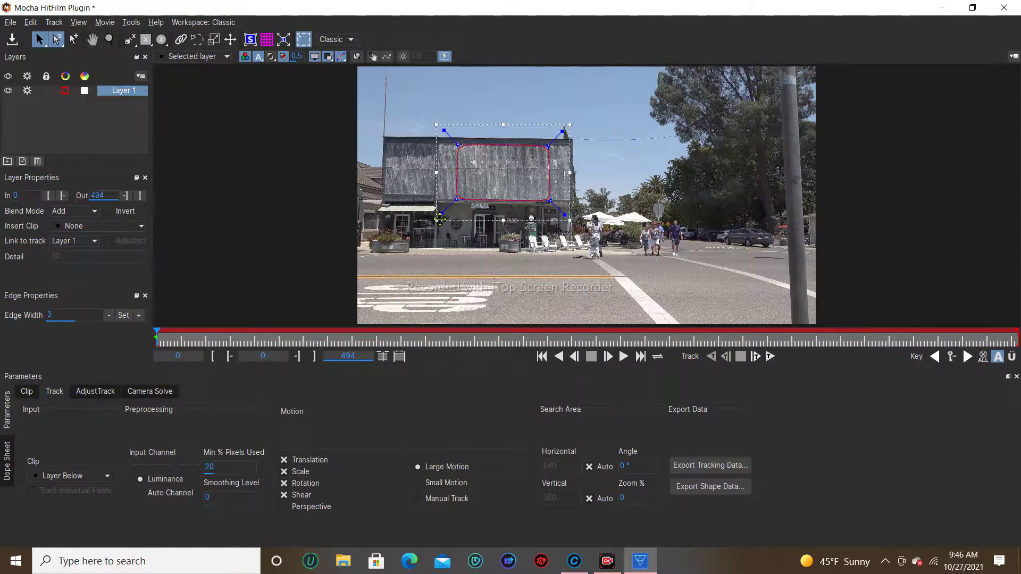
{"action": "left_click_drag", "start_coordinate": [440, 219], "coordinate": [455, 199]}
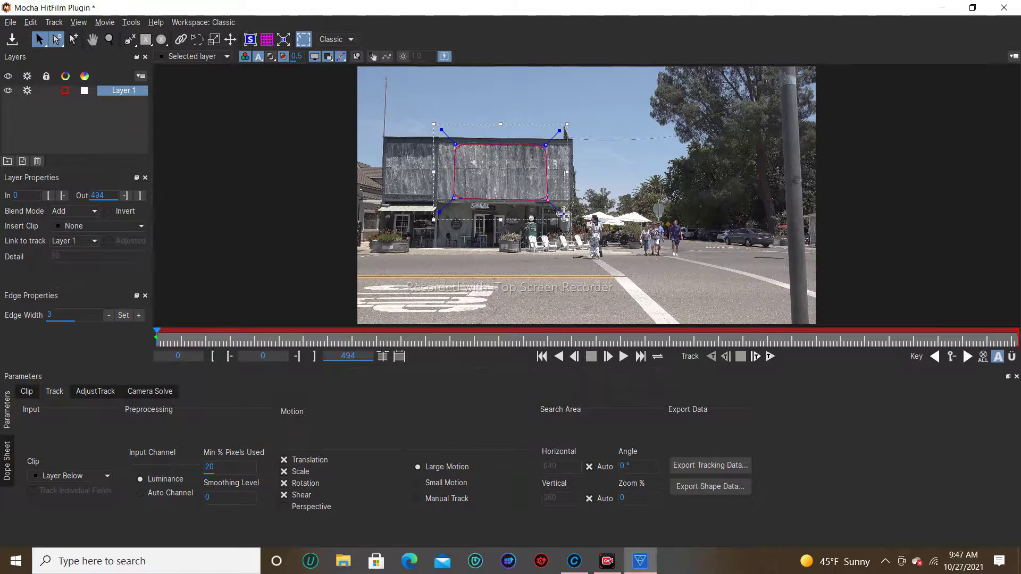
{"action": "left_click_drag", "start_coordinate": [564, 213], "coordinate": [564, 216]}
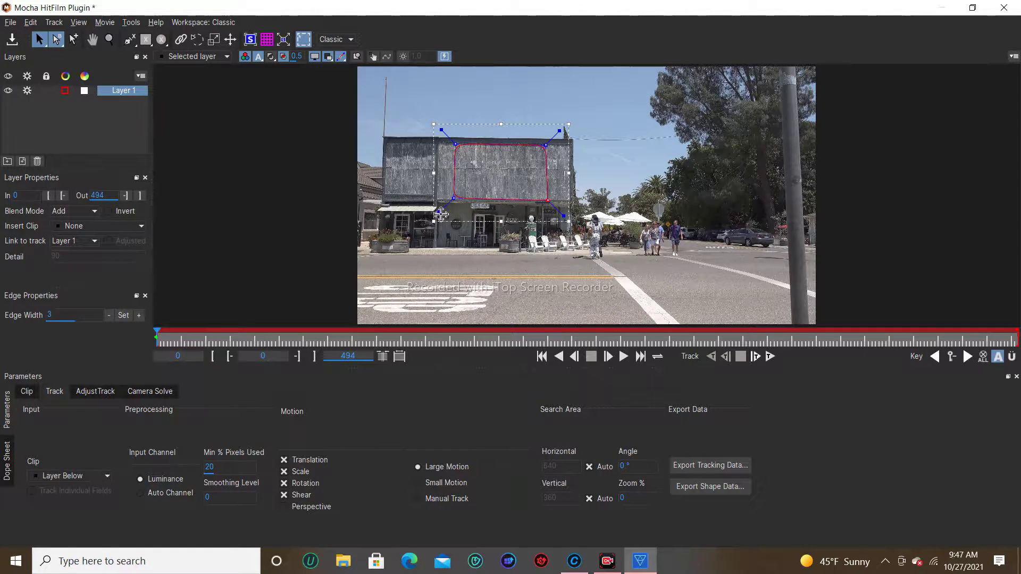
{"action": "left_click_drag", "start_coordinate": [441, 215], "coordinate": [438, 218]}
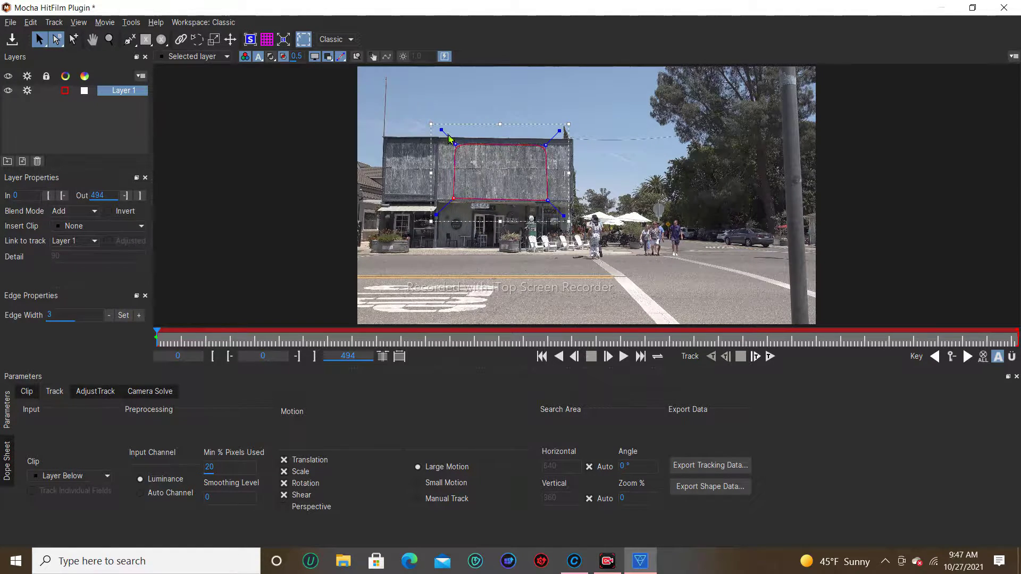
{"action": "left_click_drag", "start_coordinate": [448, 135], "coordinate": [445, 133]}
{"action": "left_click_drag", "start_coordinate": [561, 131], "coordinate": [563, 127]}
{"action": "left_click_drag", "start_coordinate": [547, 201], "coordinate": [548, 201]}
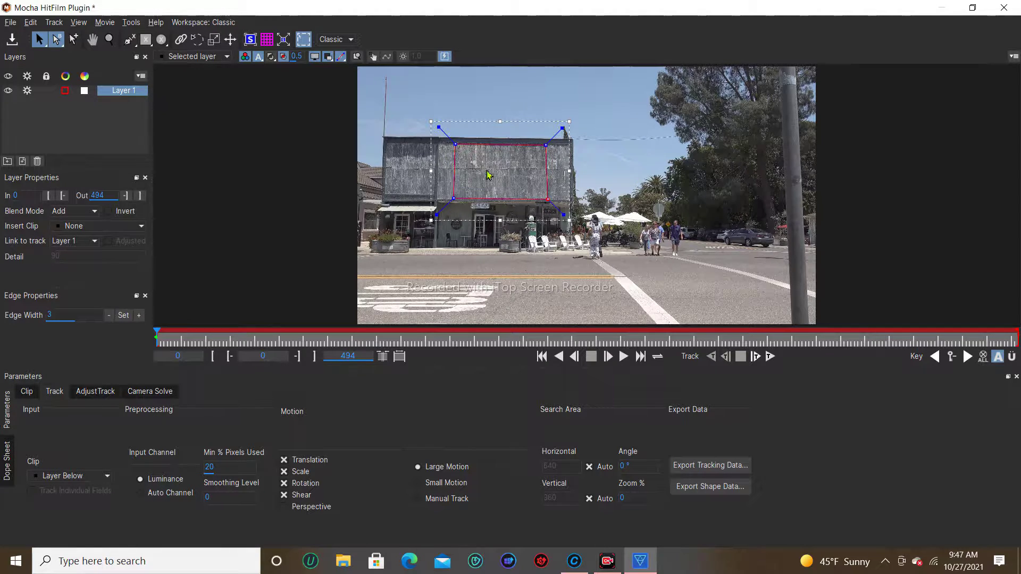
- Show the planar surface and fit its four corners to the edges of the facade spline
{"action": "left_click", "coordinate": [250, 40]}
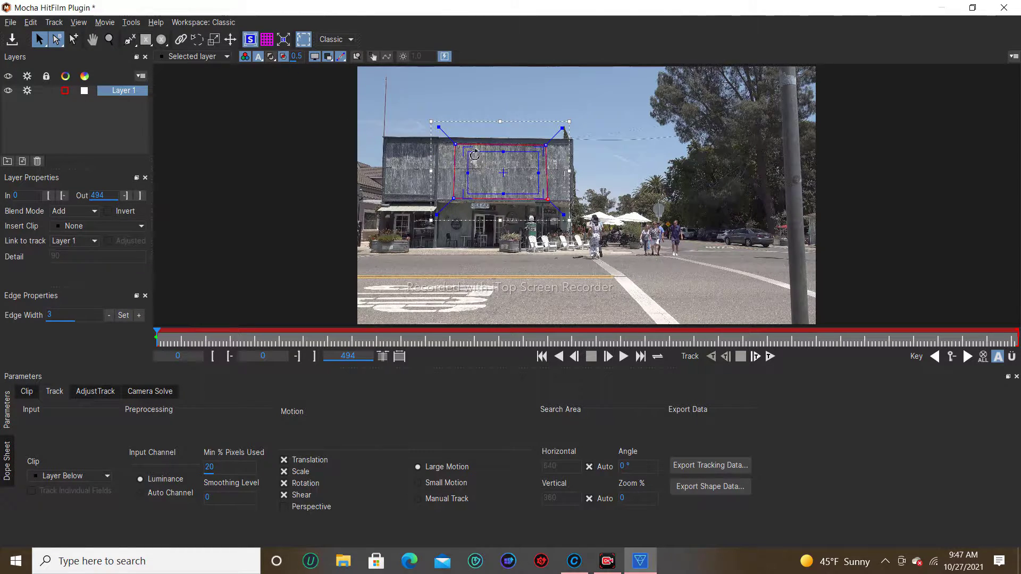
{"action": "left_click_drag", "start_coordinate": [468, 152], "coordinate": [461, 148]}
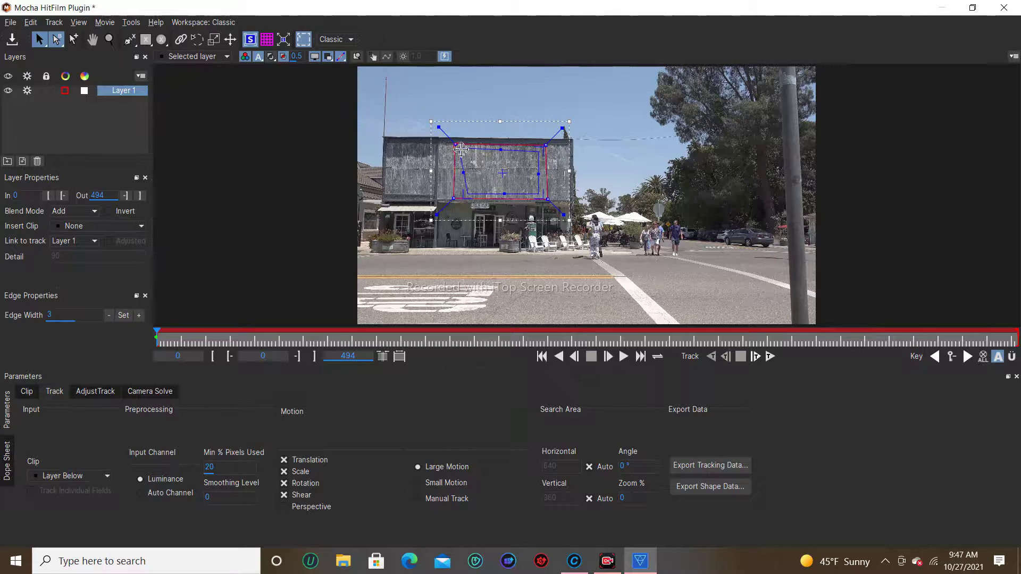
{"action": "left_click_drag", "start_coordinate": [540, 152], "coordinate": [546, 144]}
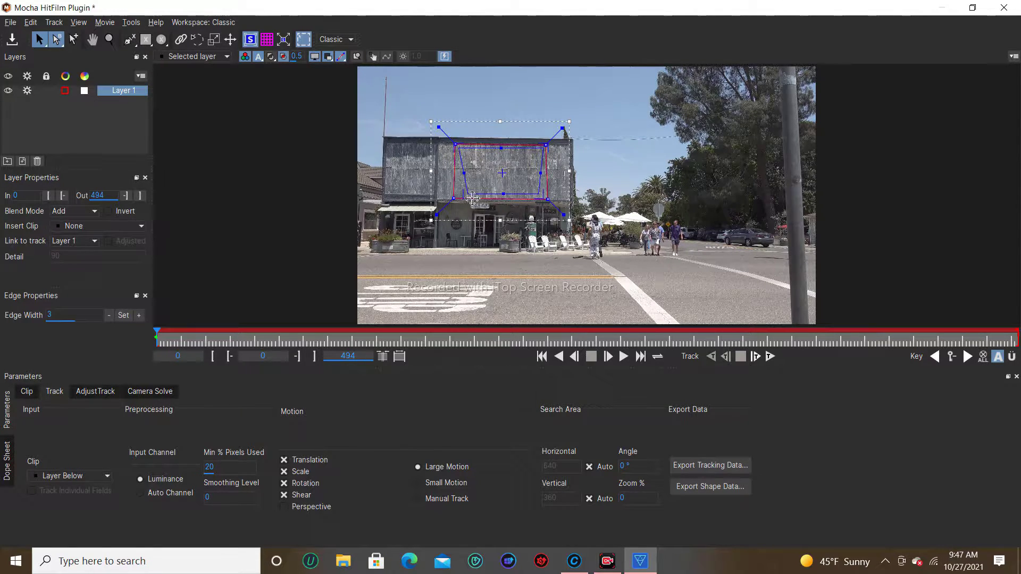
{"action": "left_click_drag", "start_coordinate": [468, 195], "coordinate": [458, 199]}
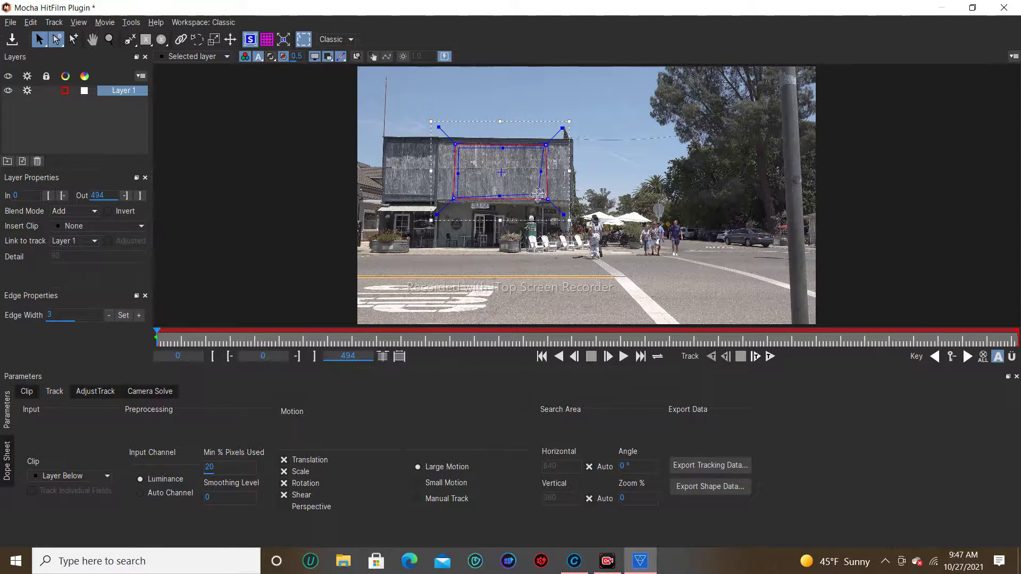
{"action": "left_click_drag", "start_coordinate": [538, 194], "coordinate": [542, 197]}
{"action": "left_click_drag", "start_coordinate": [458, 198], "coordinate": [457, 196]}
{"action": "left_click_drag", "start_coordinate": [458, 149], "coordinate": [456, 147]}
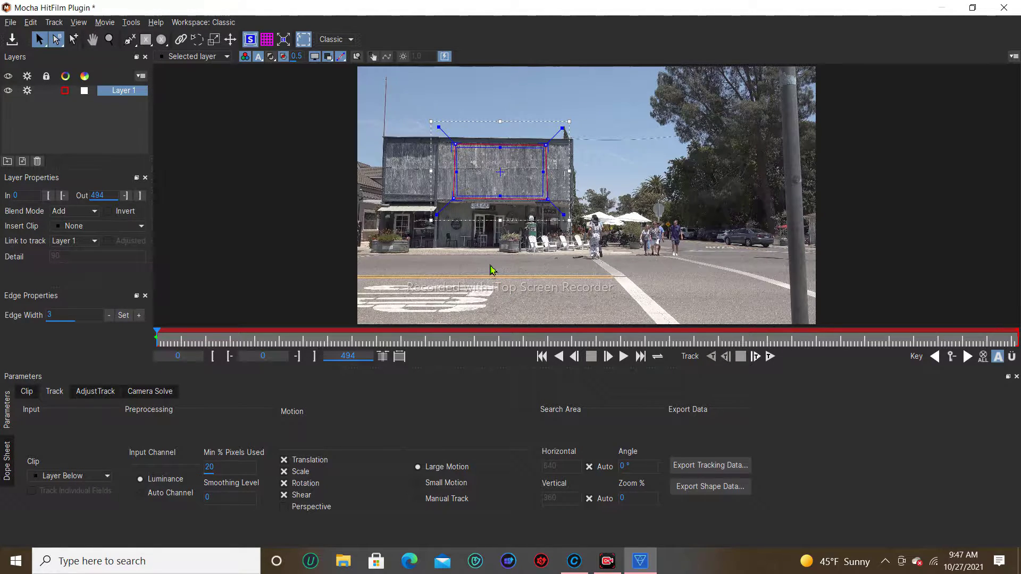
- Show the planar grid and fine-tune the surface's upper corners until the grid lines follow the building's facade
{"action": "left_click", "coordinate": [268, 43]}
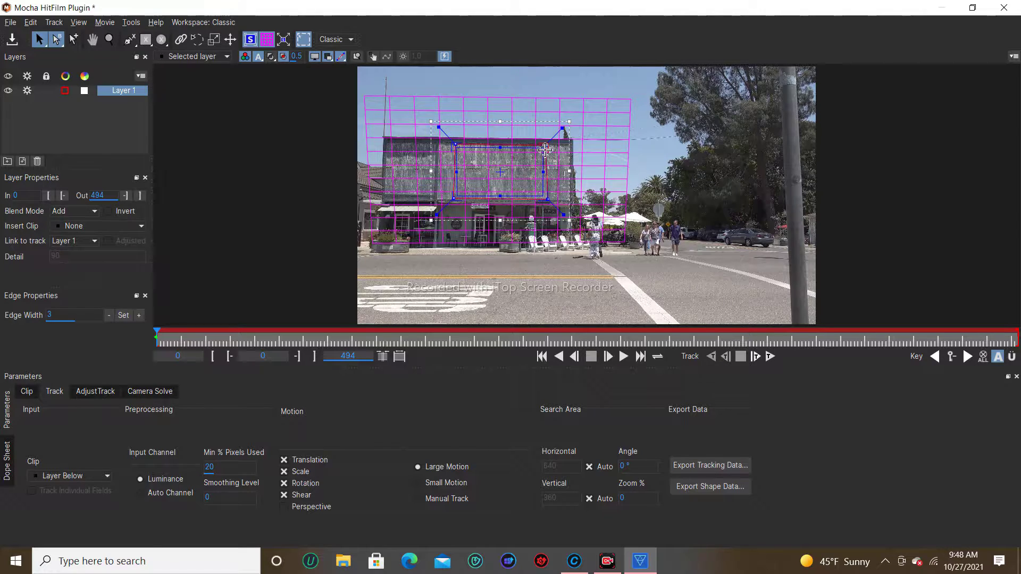
{"action": "left_click_drag", "start_coordinate": [545, 150], "coordinate": [543, 150]}
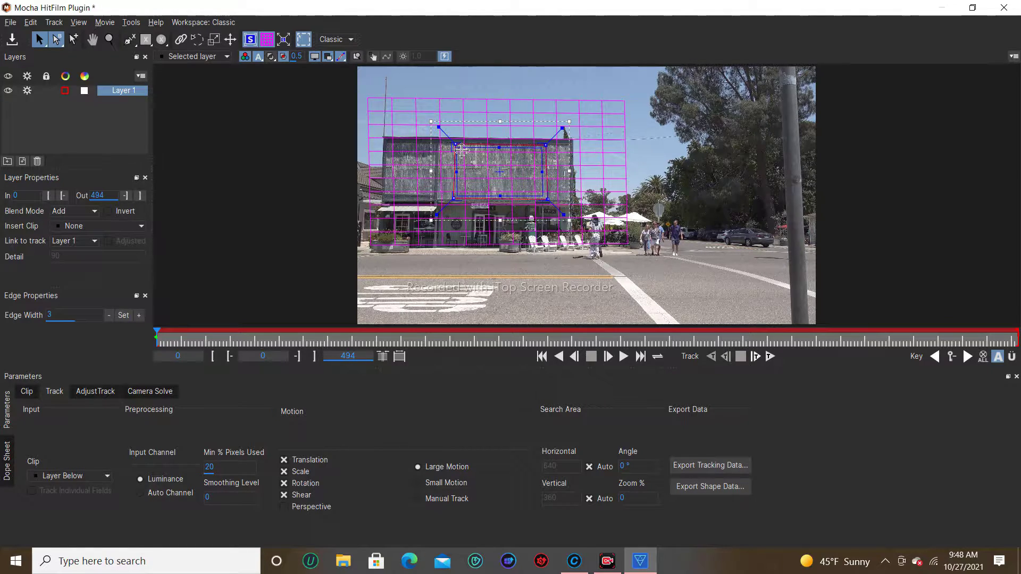
{"action": "left_click_drag", "start_coordinate": [460, 149], "coordinate": [461, 149]}
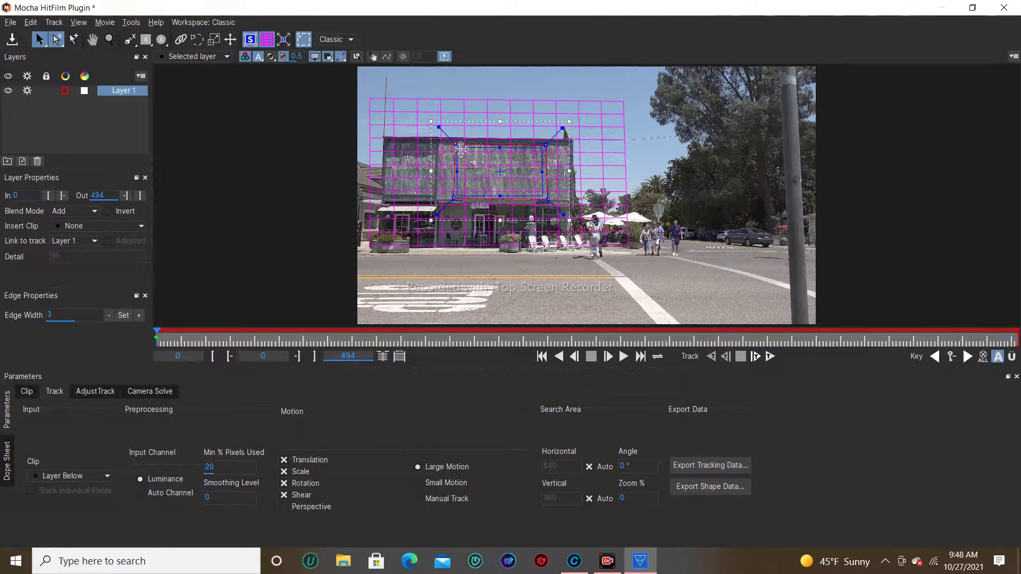
{"action": "left_click_drag", "start_coordinate": [460, 148], "coordinate": [460, 148]}
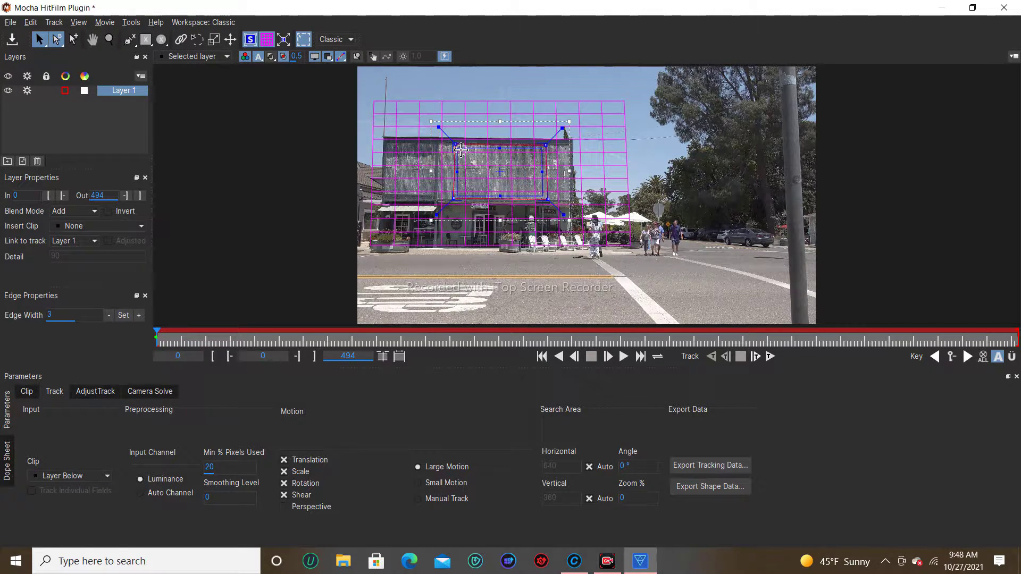
{"action": "left_click_drag", "start_coordinate": [461, 149], "coordinate": [463, 150]}
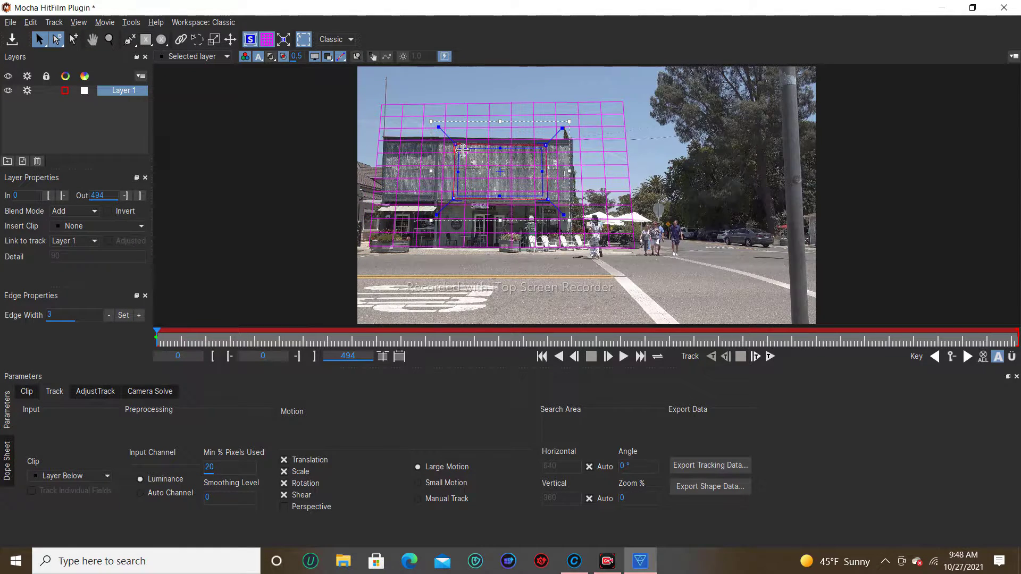
{"action": "left_click_drag", "start_coordinate": [463, 151], "coordinate": [462, 151]}
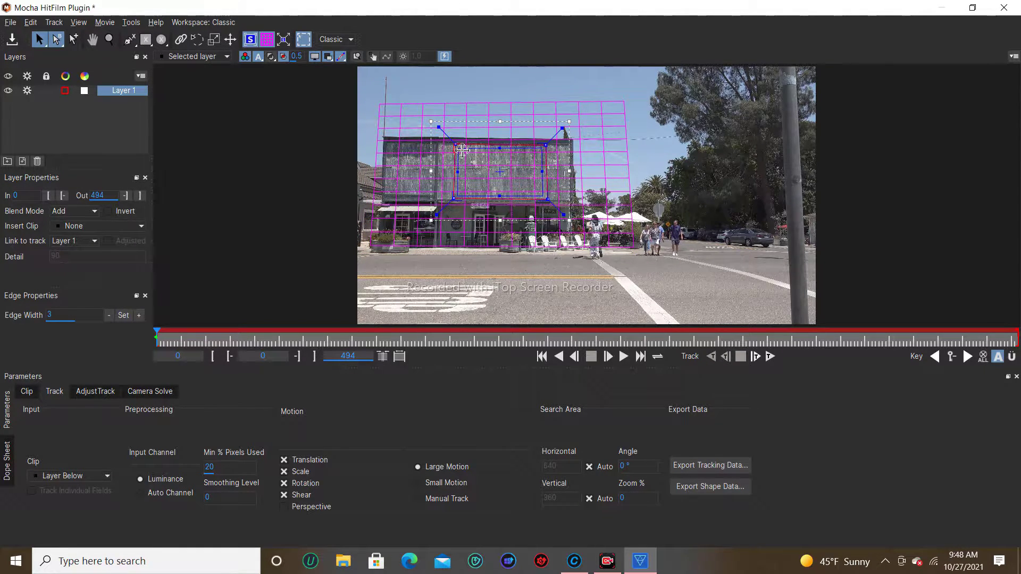
{"action": "left_click_drag", "start_coordinate": [463, 151], "coordinate": [462, 150]}
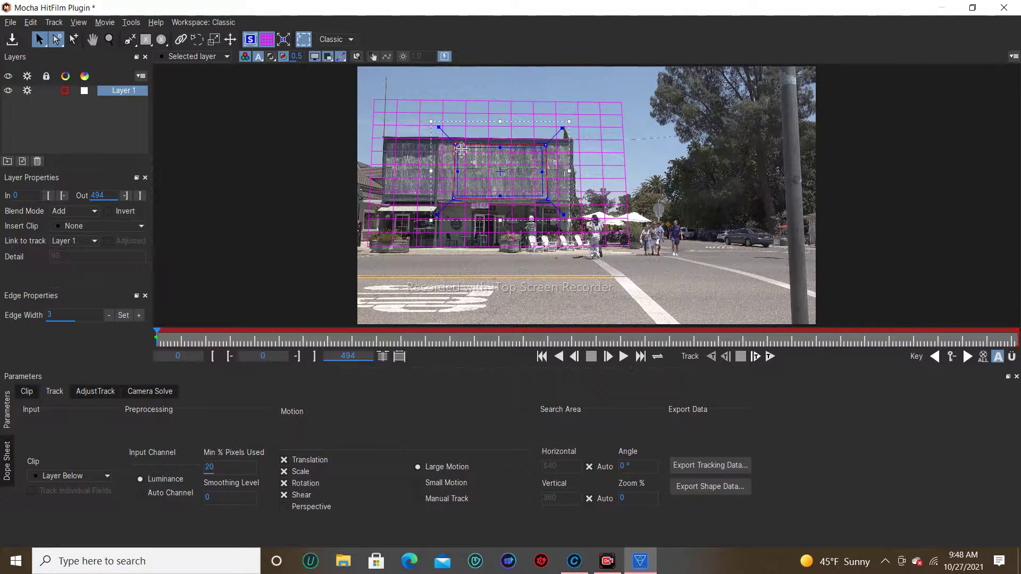
{"action": "left_click_drag", "start_coordinate": [462, 149], "coordinate": [461, 149]}
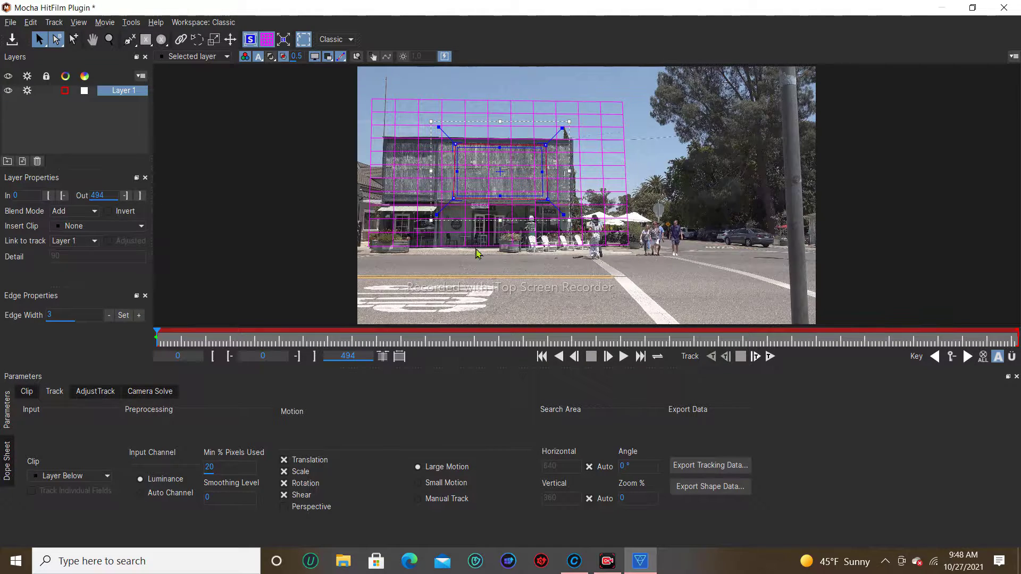
- Set the minimum percentage of pixels used to 95 and include Perspective in the tracked motion
{"action": "left_click", "coordinate": [218, 469]}
{"action": "type", "text": "95"}
{"action": "left_click", "coordinate": [284, 508]}
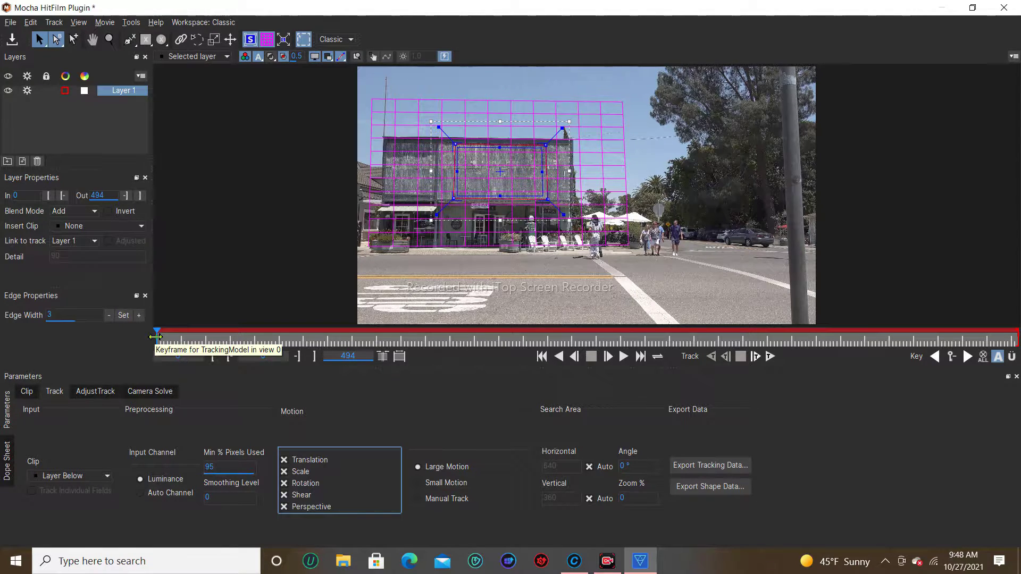
- Track the facade layer forwards through the clip, check the track by scrubbing, and return to frame 0
{"action": "left_click", "coordinate": [772, 358]}
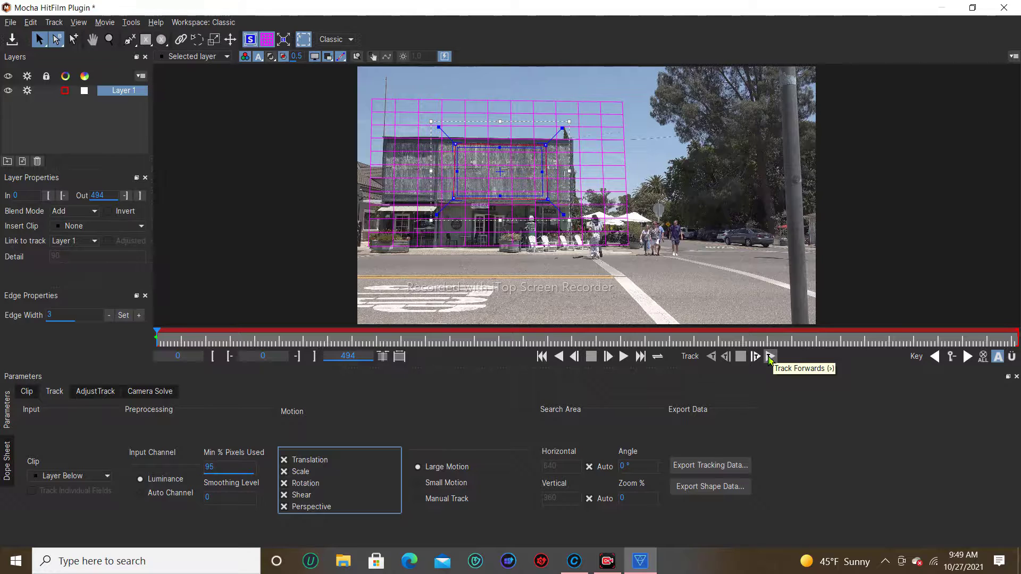
{"action": "left_click", "coordinate": [771, 357]}
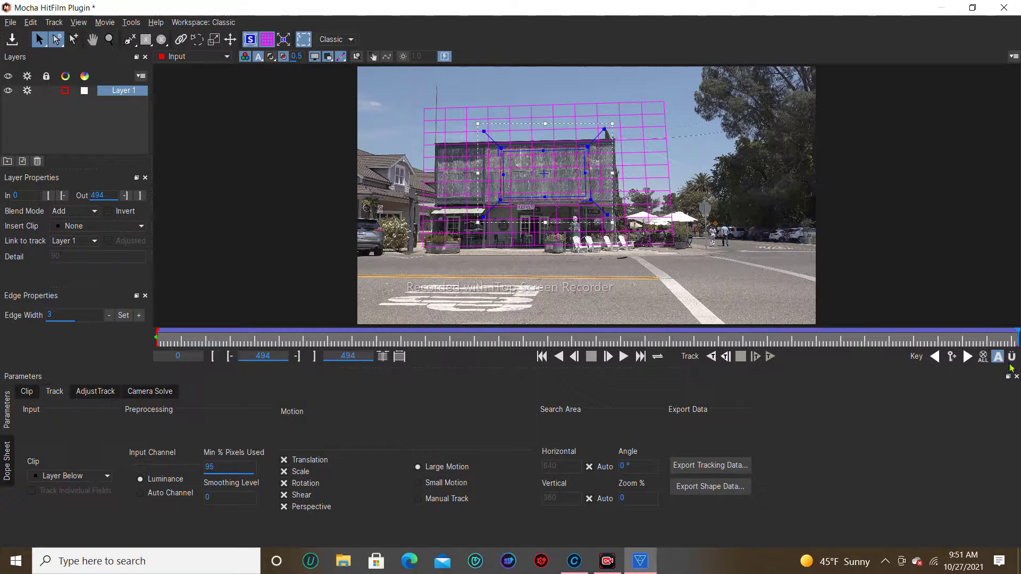
{"action": "left_click_drag", "start_coordinate": [1014, 338], "coordinate": [788, 346]}
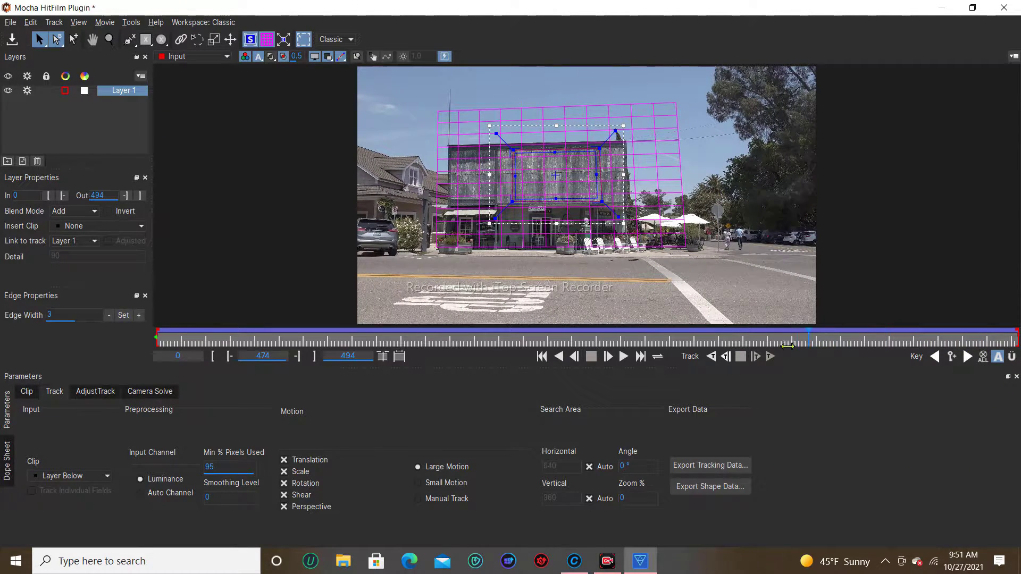
{"action": "left_click_drag", "start_coordinate": [414, 329], "coordinate": [154, 340]}
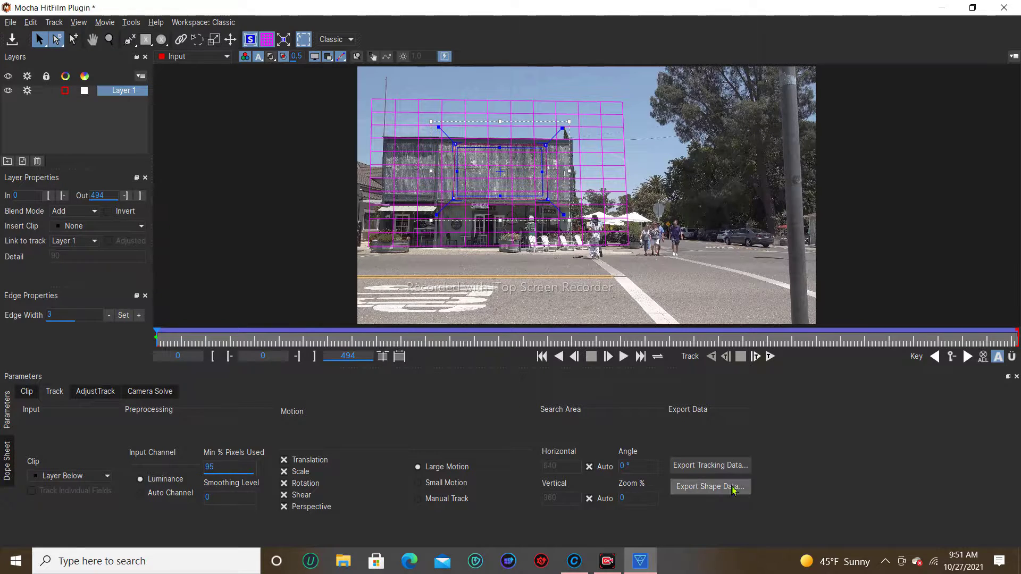
- Export the tracking data in HitFilm Corner Pin format (*.hfcs) to the Return to Mayberry folder as "corner pin"
{"action": "left_click", "coordinate": [709, 466]}
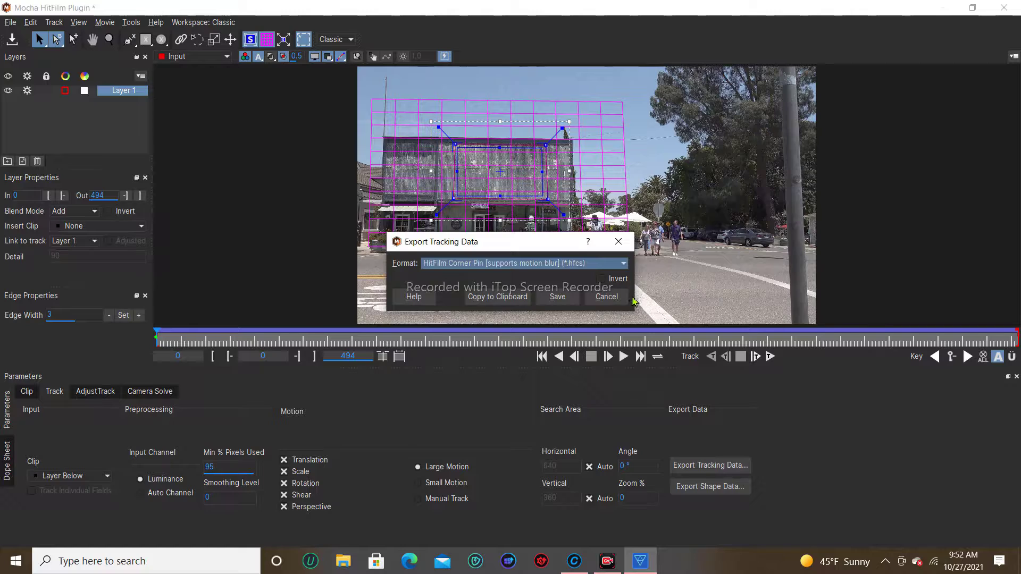
{"action": "left_click", "coordinate": [624, 265]}
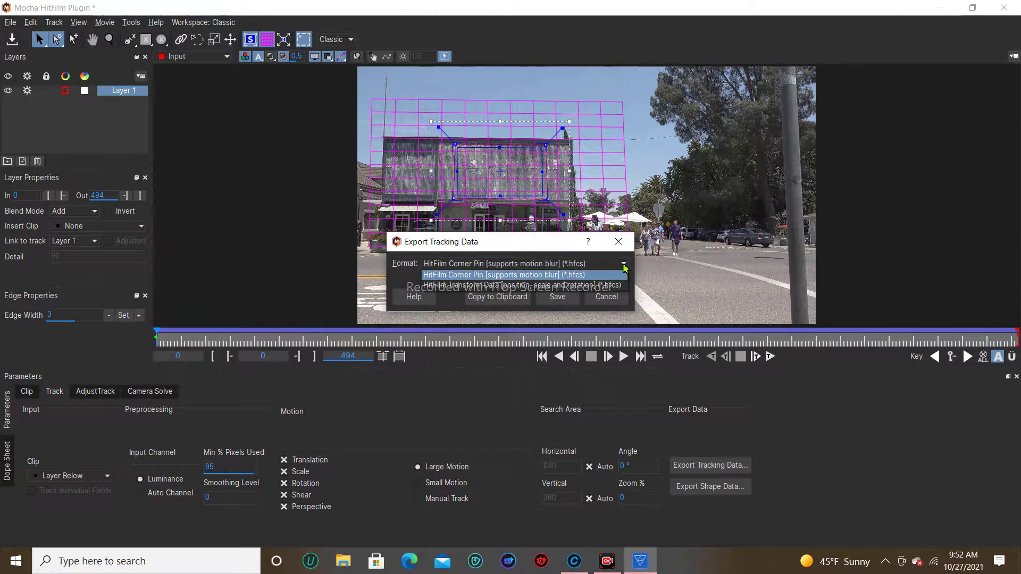
{"action": "left_click", "coordinate": [548, 276]}
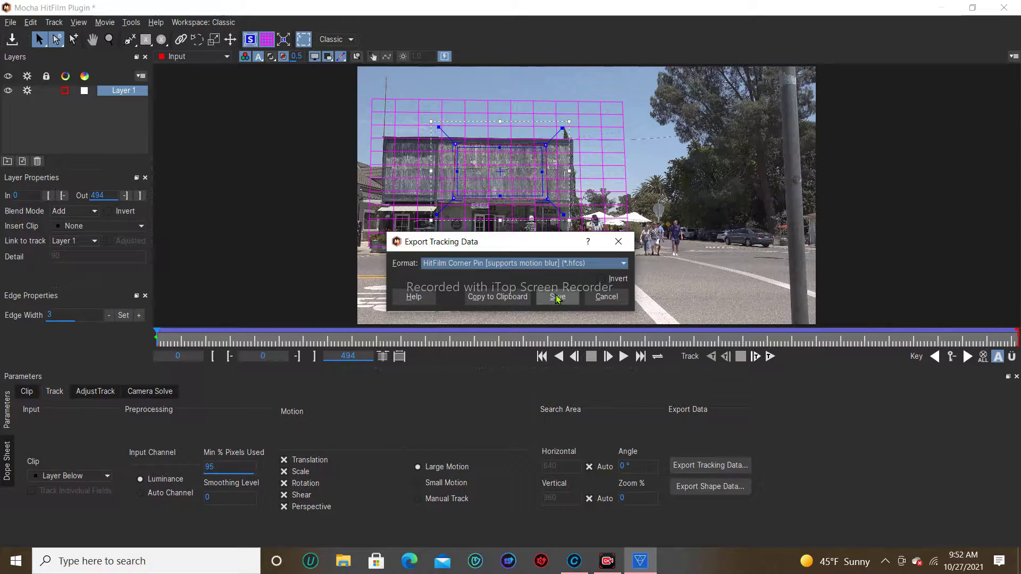
{"action": "left_click", "coordinate": [557, 298]}
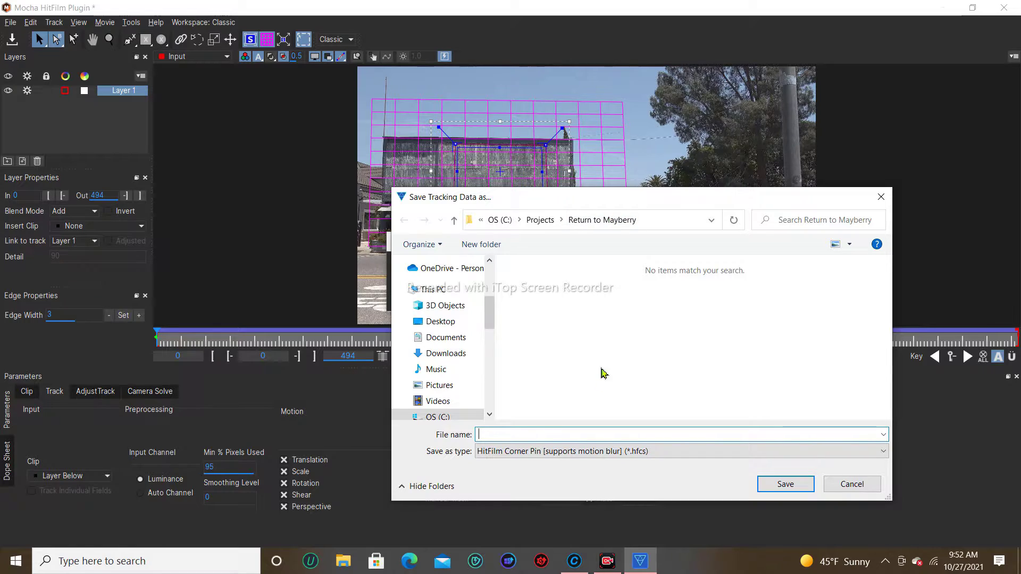
{"action": "type", "text": "corner pin"}
{"action": "left_click", "coordinate": [785, 484]}
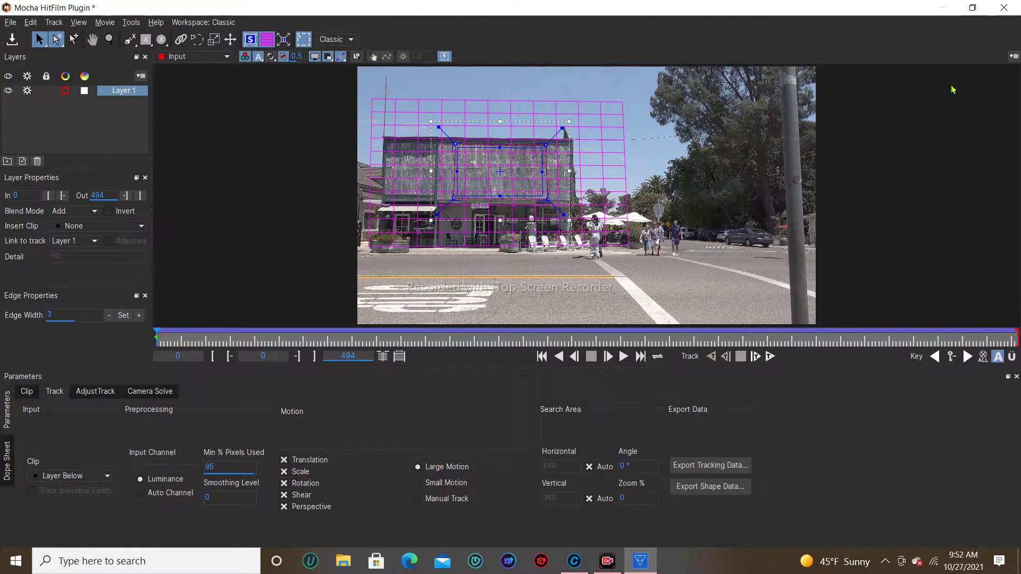
- Close Mocha with its project changes saved, and collapse the C0138.MP4 layer in the HitFilm composite shot
{"action": "left_click", "coordinate": [1006, 8]}
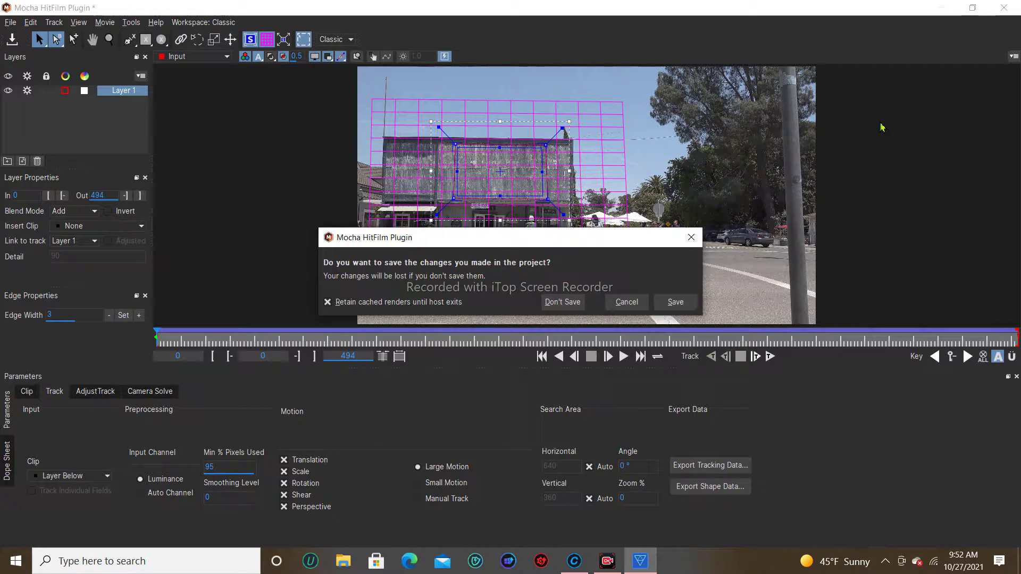
{"action": "left_click", "coordinate": [674, 303]}
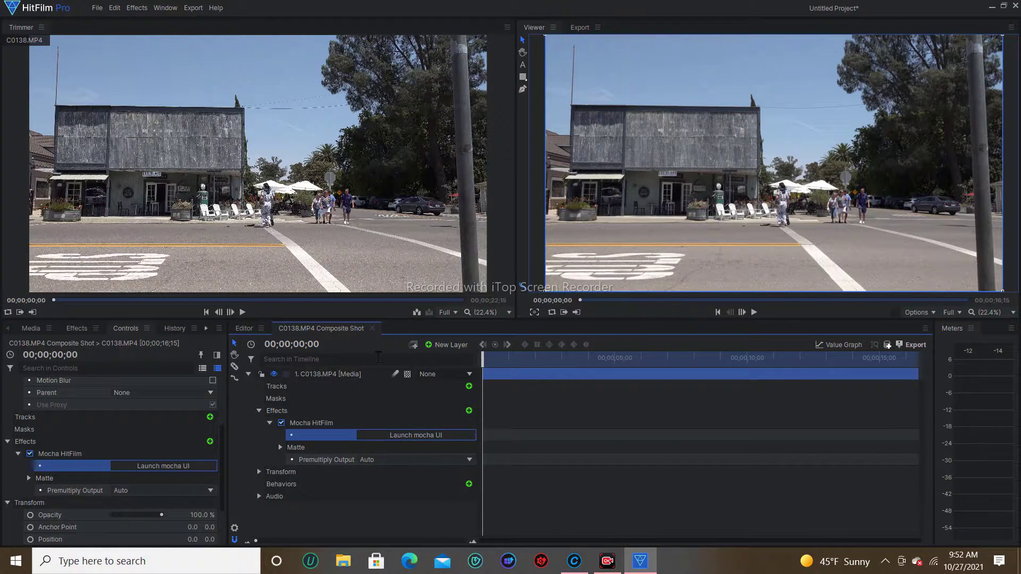
{"action": "left_click", "coordinate": [249, 375]}
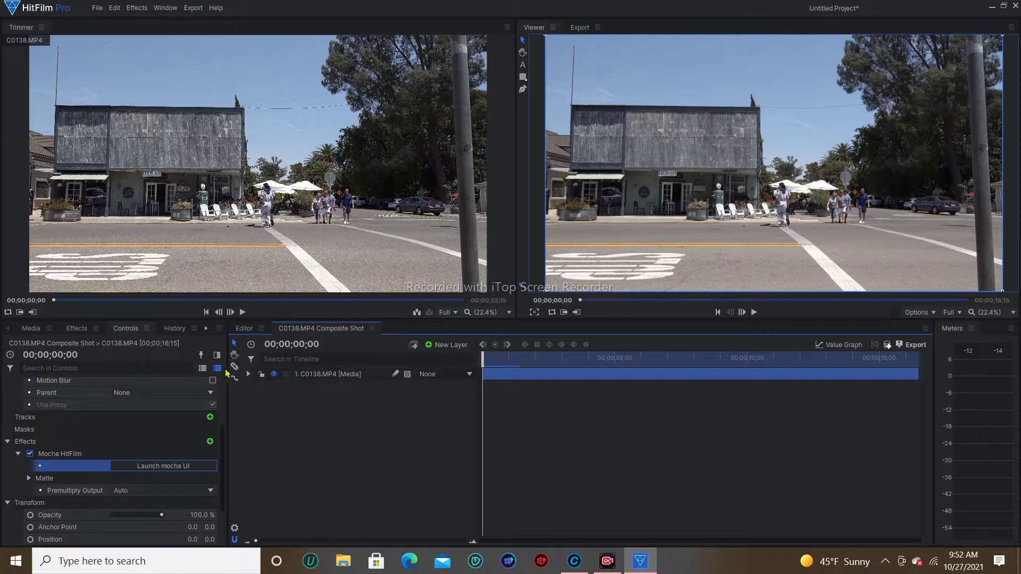
{"action": "left_click", "coordinate": [31, 328]}
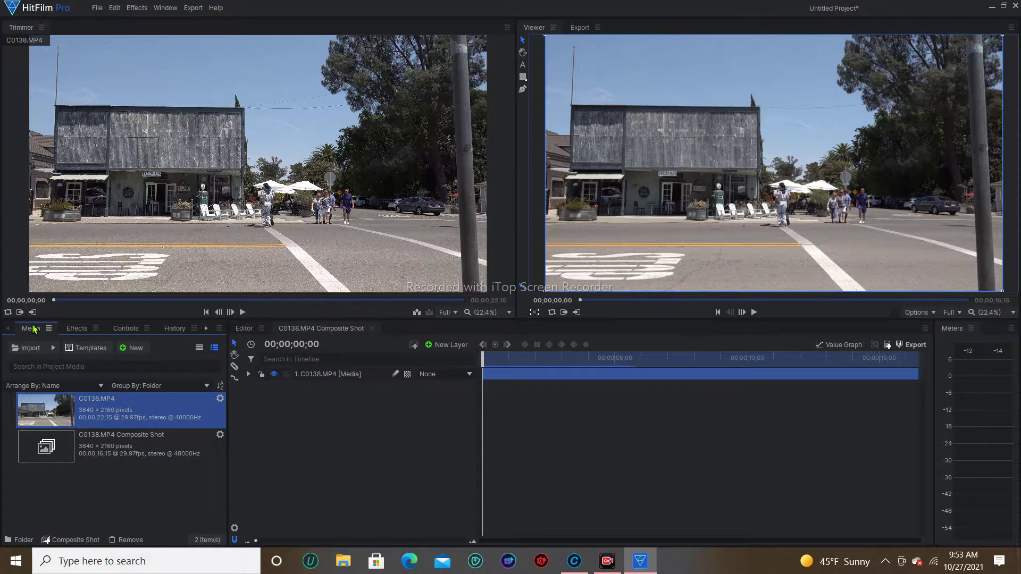
{"action": "left_click", "coordinate": [31, 348]}
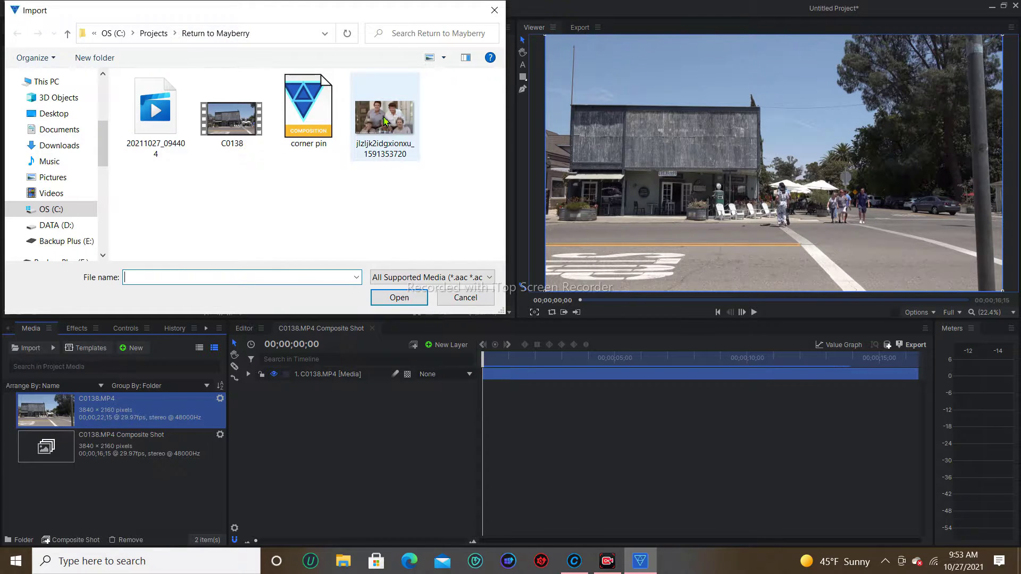
{"action": "left_click", "coordinate": [393, 131]}
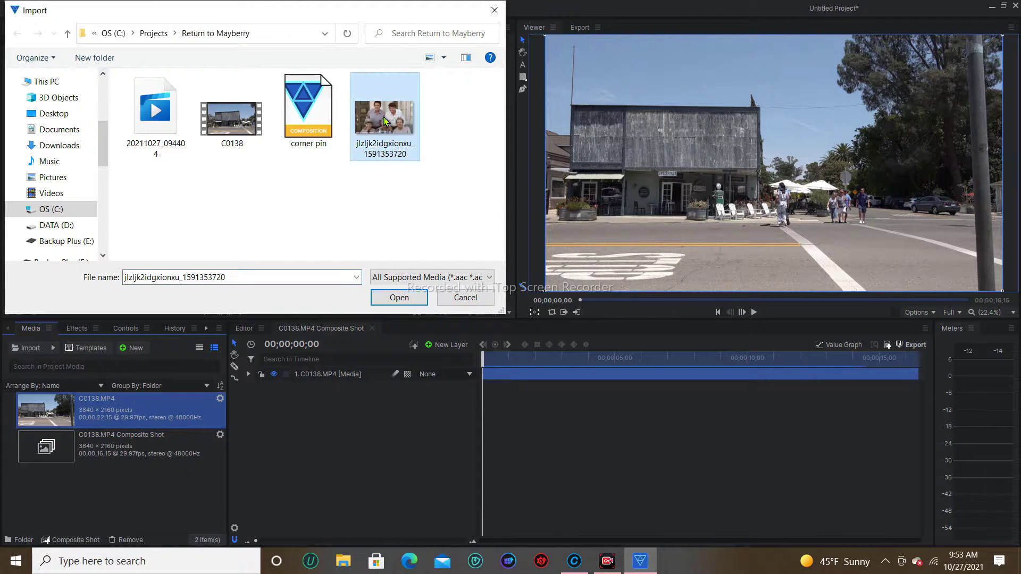
{"action": "left_click", "coordinate": [413, 300]}
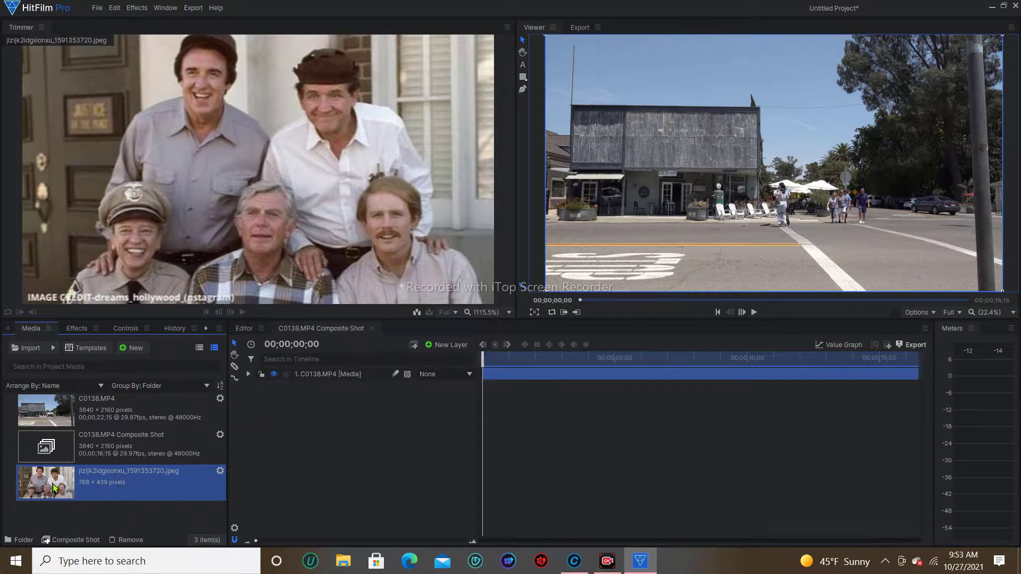
{"action": "left_click_drag", "start_coordinate": [87, 483], "coordinate": [359, 417]}
{"action": "mouse_move", "coordinate": [449, 374]}
{"action": "left_mouse_down"}
{"action": "mouse_move", "coordinate": [464, 373]}
{"action": "mouse_move", "coordinate": [457, 379]}
{"action": "left_mouse_up"}
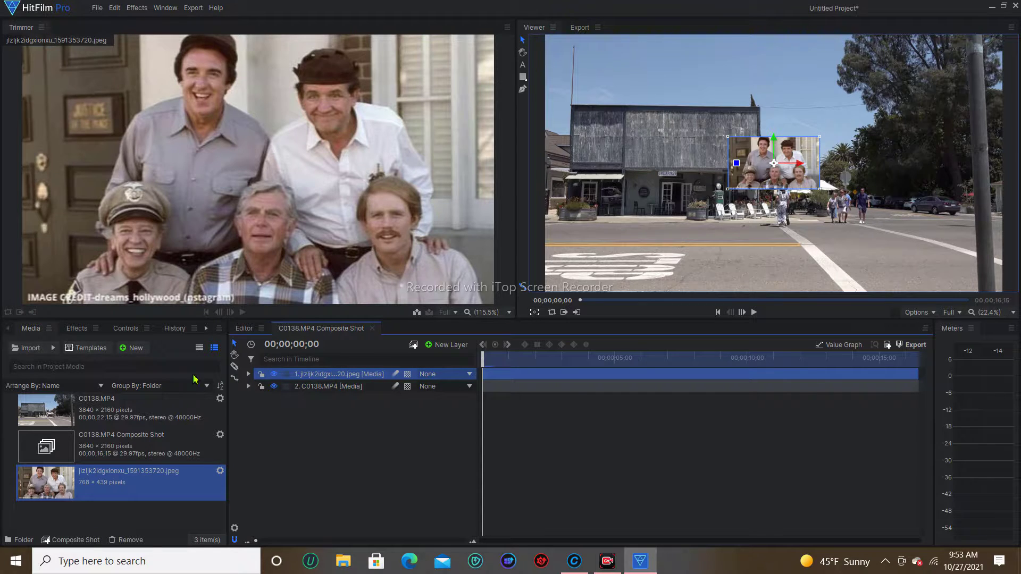
- Import the "corner pin" composition and expand Layer 1 in its Input composite shot
{"action": "left_click", "coordinate": [30, 353]}
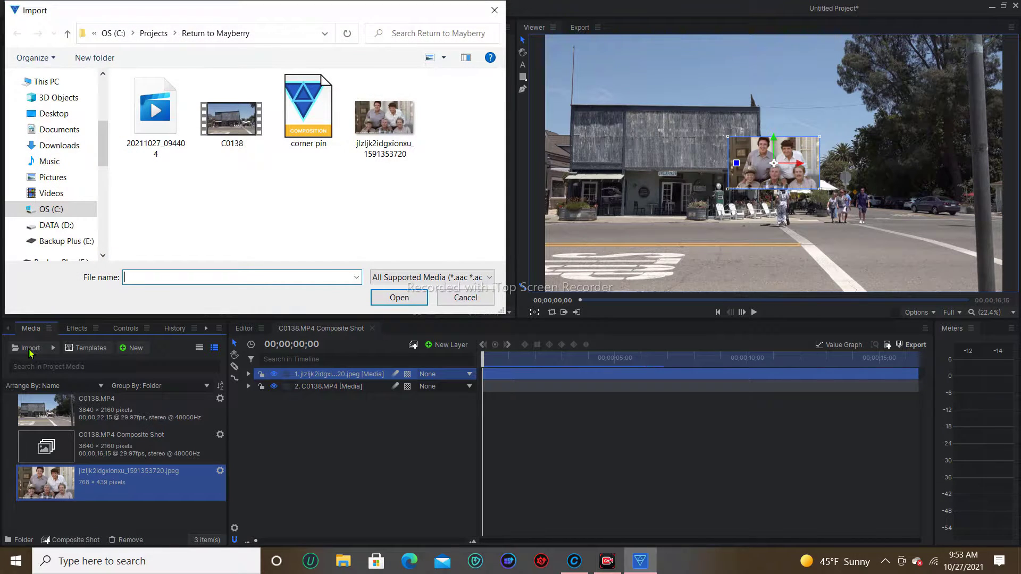
{"action": "left_click", "coordinate": [311, 110]}
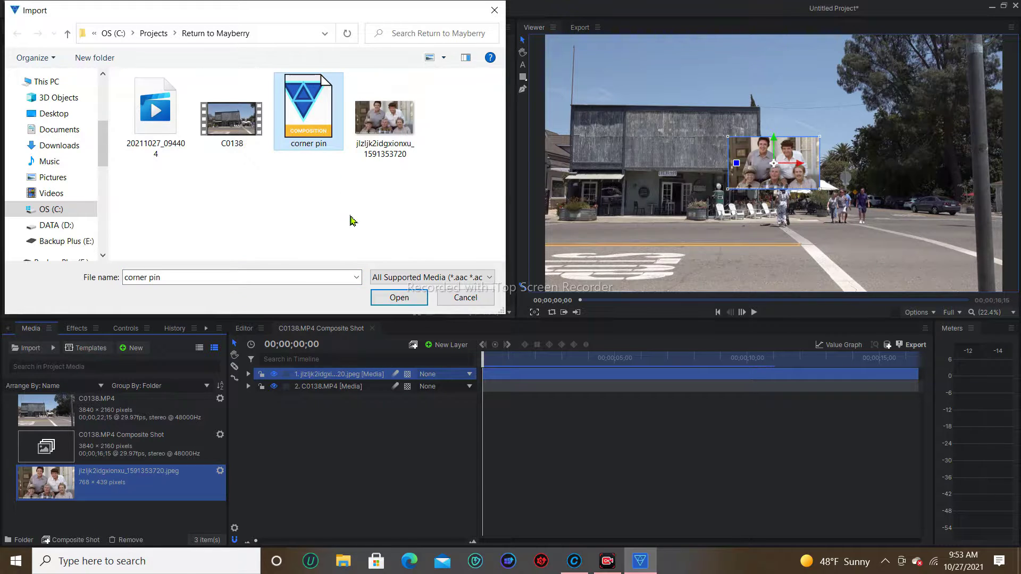
{"action": "left_click", "coordinate": [399, 298]}
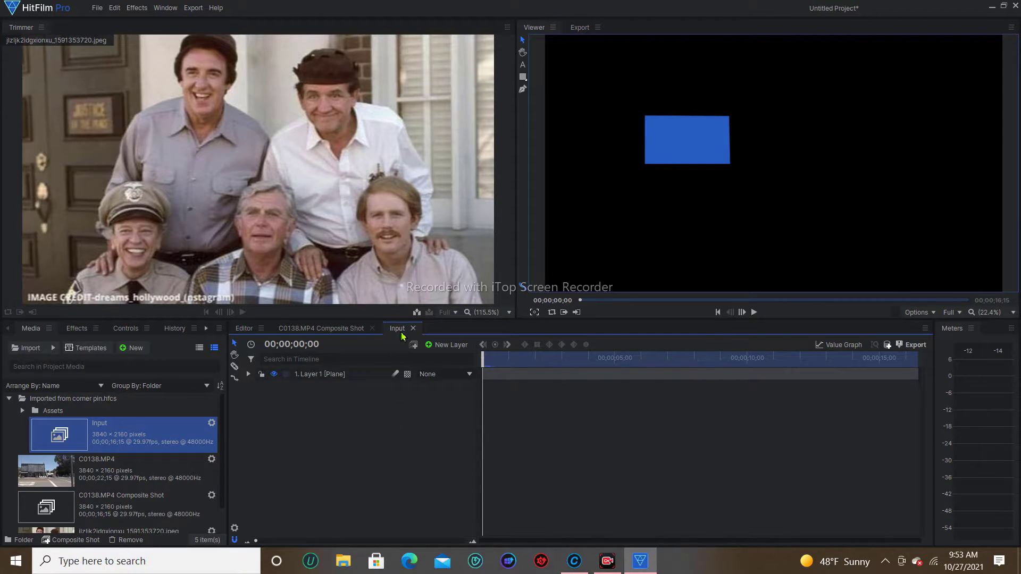
{"action": "left_click", "coordinate": [248, 374]}
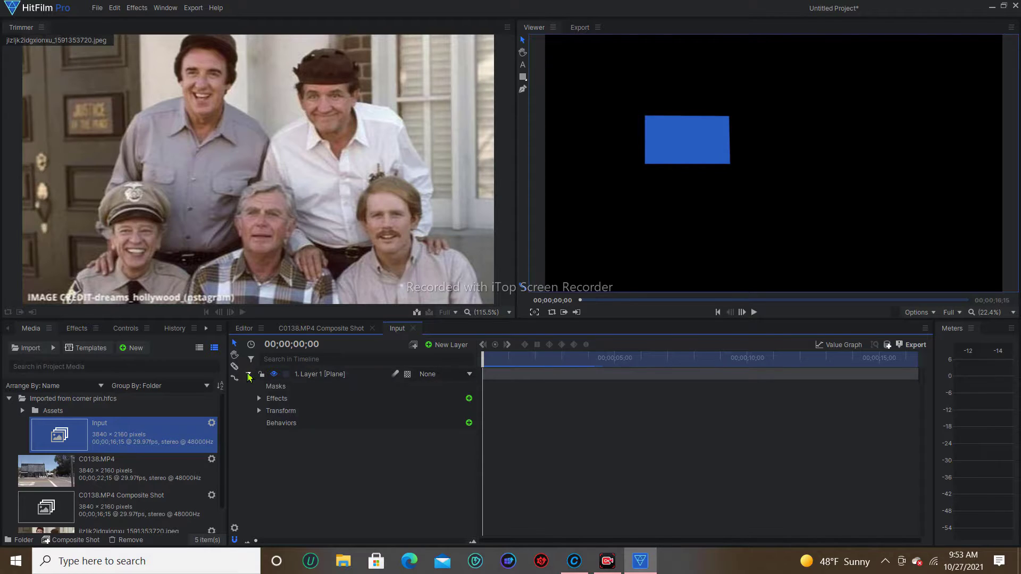
- Expand Layer 1's Quad Warp effect in the Input composite shot to reveal the position properties of all four corners
{"action": "left_click", "coordinate": [260, 400]}
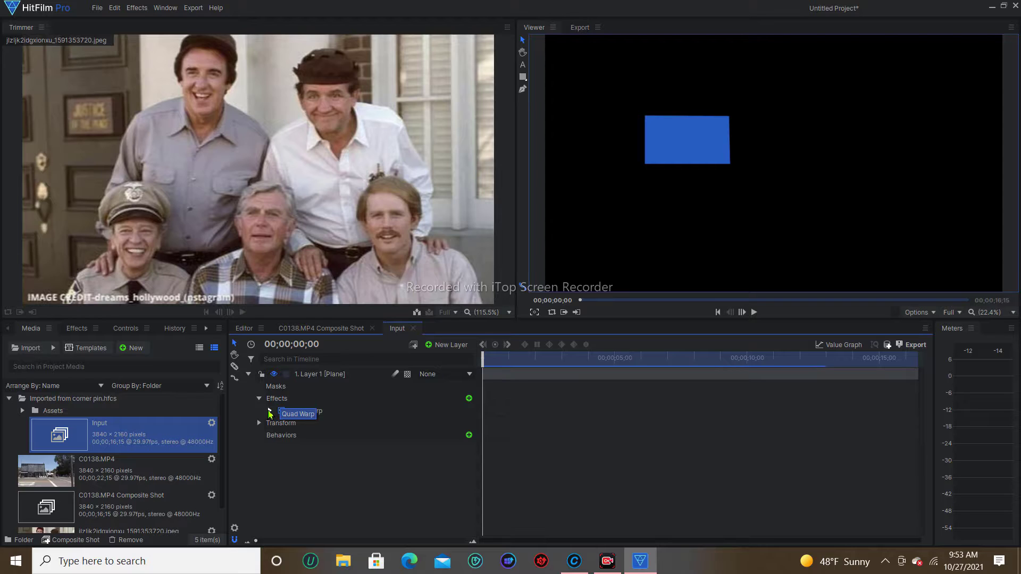
{"action": "left_click", "coordinate": [269, 413]}
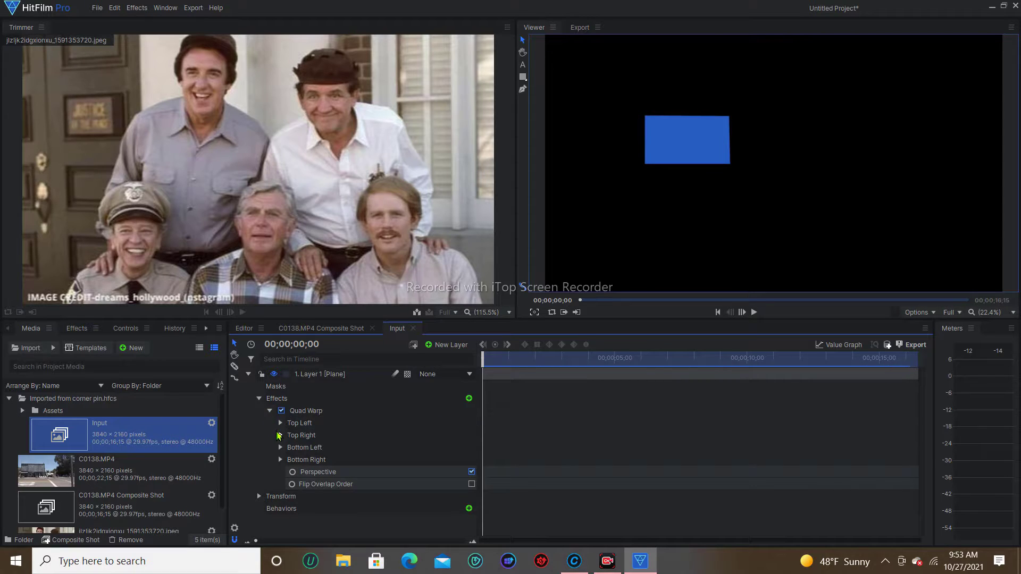
{"action": "left_click", "coordinate": [280, 423]}
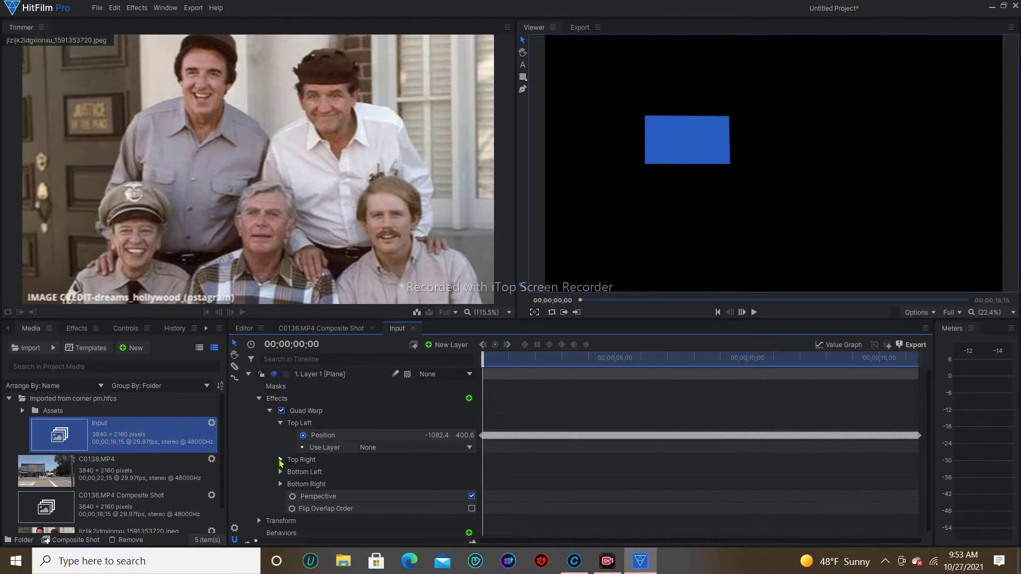
{"action": "left_click", "coordinate": [280, 460]}
{"action": "left_click", "coordinate": [281, 498]}
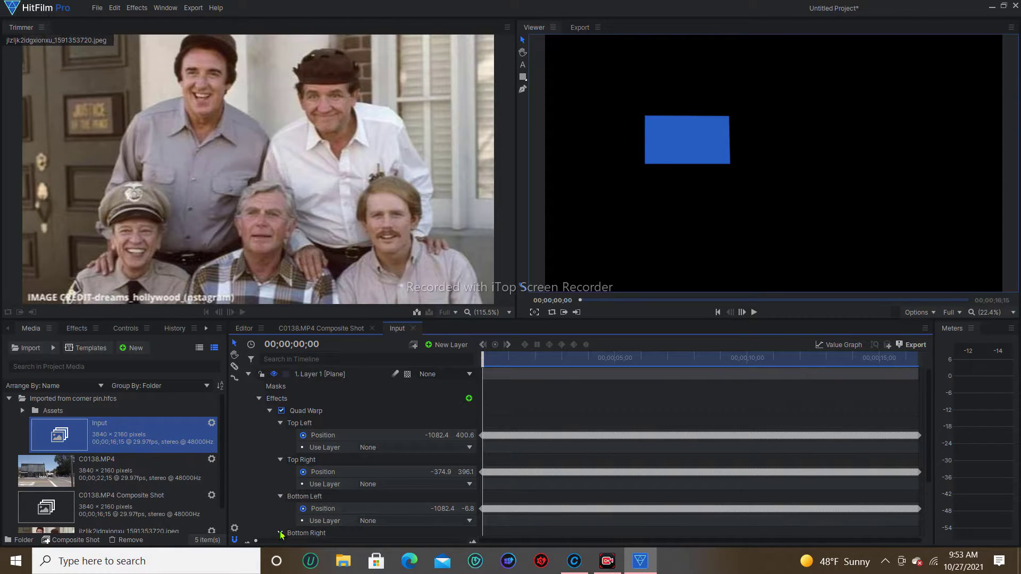
- Copy the tracked Position keyframes of the Top Left, Top Right, Bottom Left and Bottom Right corners together
{"action": "left_click", "coordinate": [322, 436]}
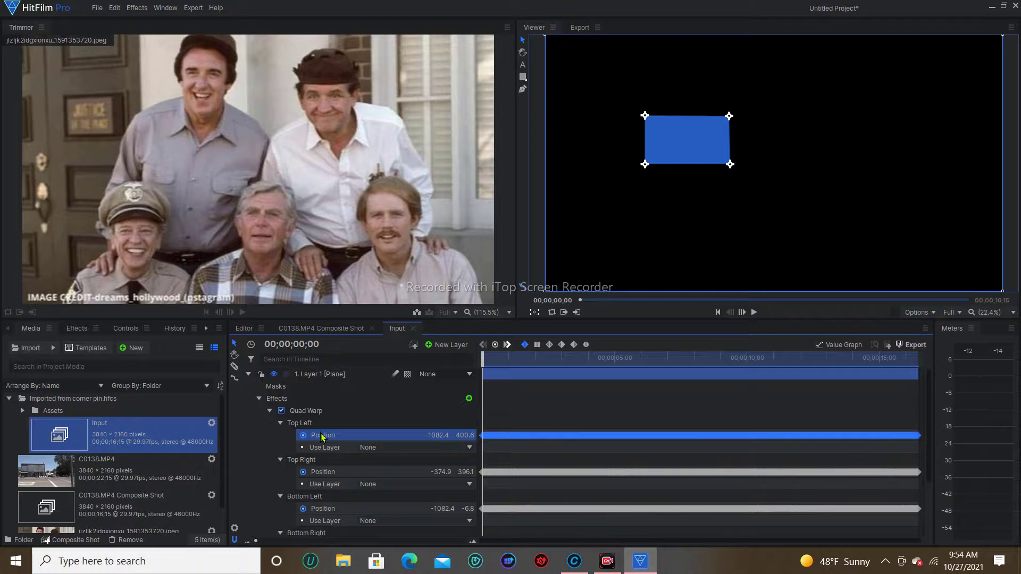
{"action": "left_click", "coordinate": [324, 472], "text": "ctrl"}
{"action": "left_click", "coordinate": [322, 509], "text": "ctrl"}
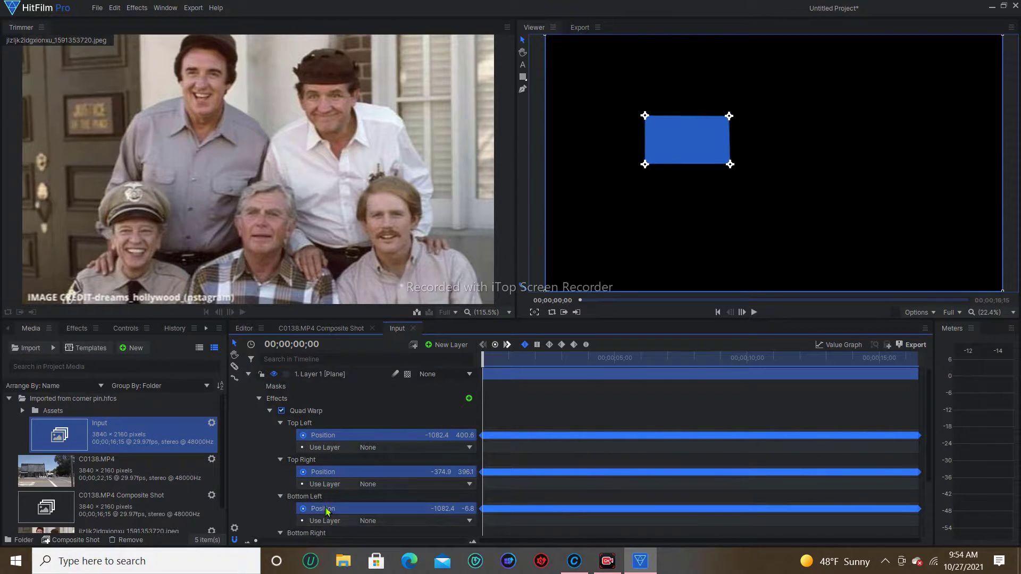
{"action": "scroll", "coordinate": [357, 503], "scroll_direction": "down", "scroll_amount": 1}
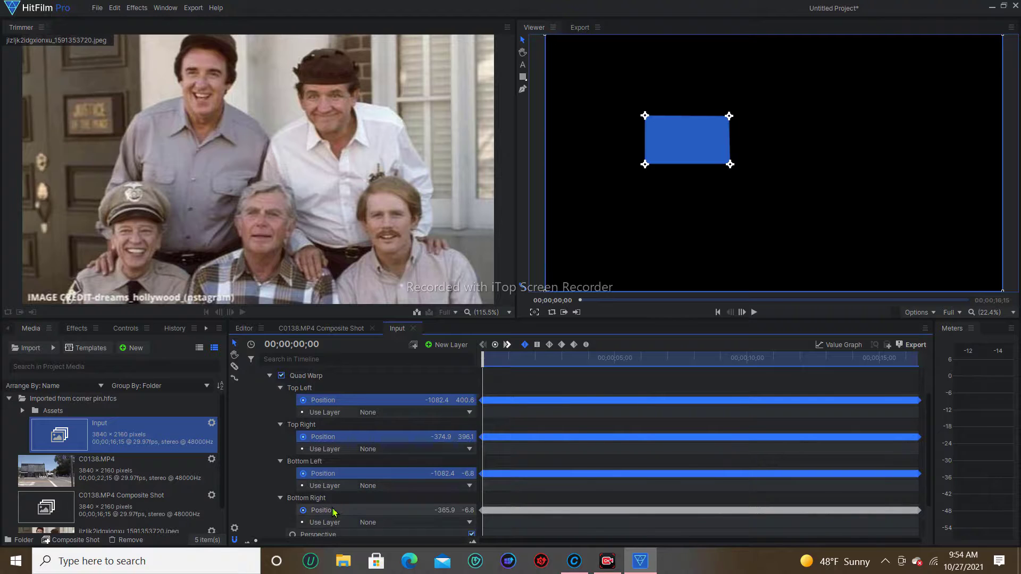
{"action": "left_click", "coordinate": [334, 512], "text": "ctrl"}
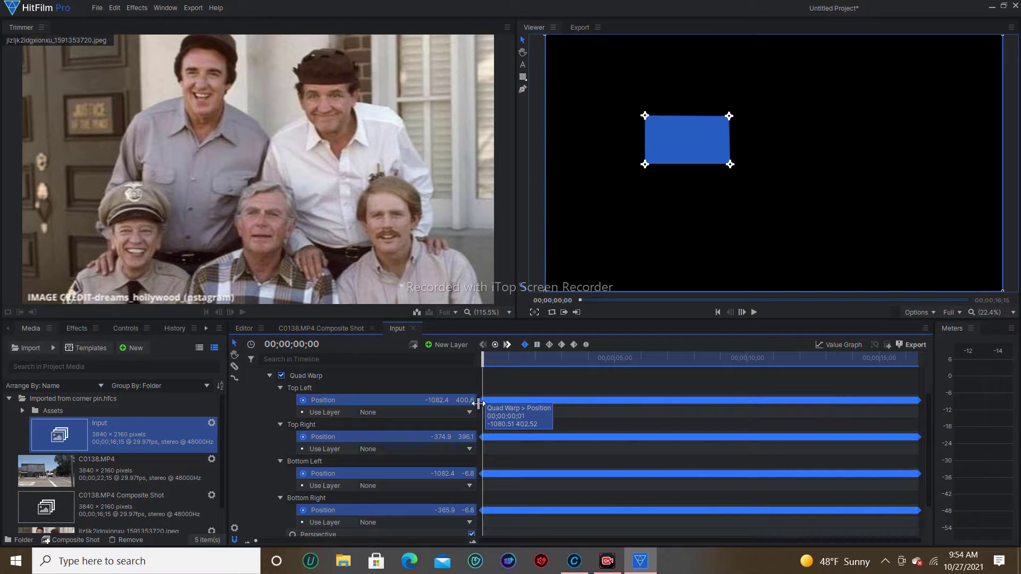
{"action": "right_click", "coordinate": [371, 404]}
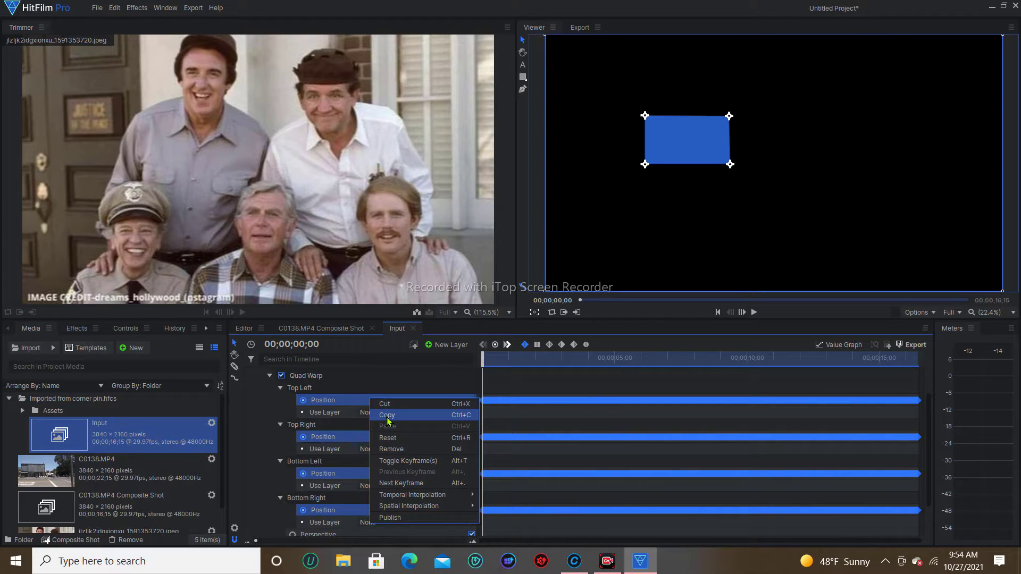
{"action": "left_click", "coordinate": [387, 415]}
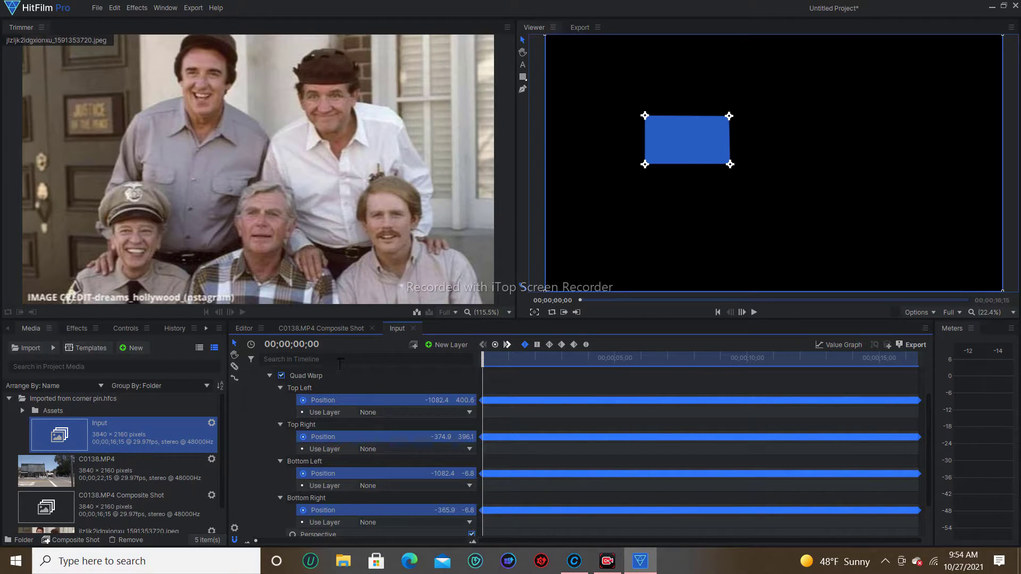
- Apply the Quad Warp effect from the Warp category to the jlzljk2idgxionxu photo layer in the C0138.MP4 Composite Shot
{"action": "left_click", "coordinate": [311, 329]}
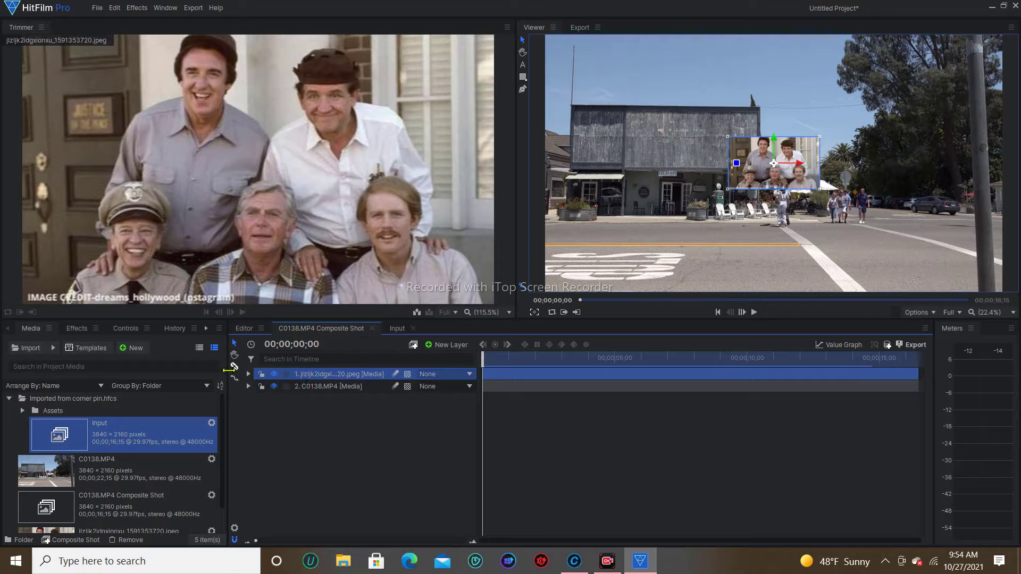
{"action": "left_click", "coordinate": [76, 330]}
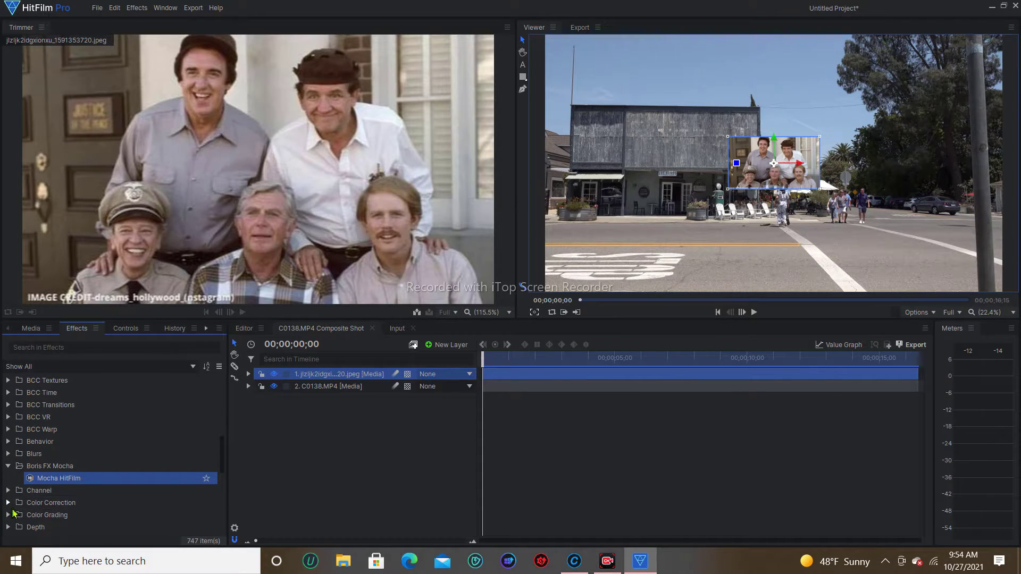
{"action": "scroll", "coordinate": [8, 520], "scroll_direction": "down", "scroll_amount": 5}
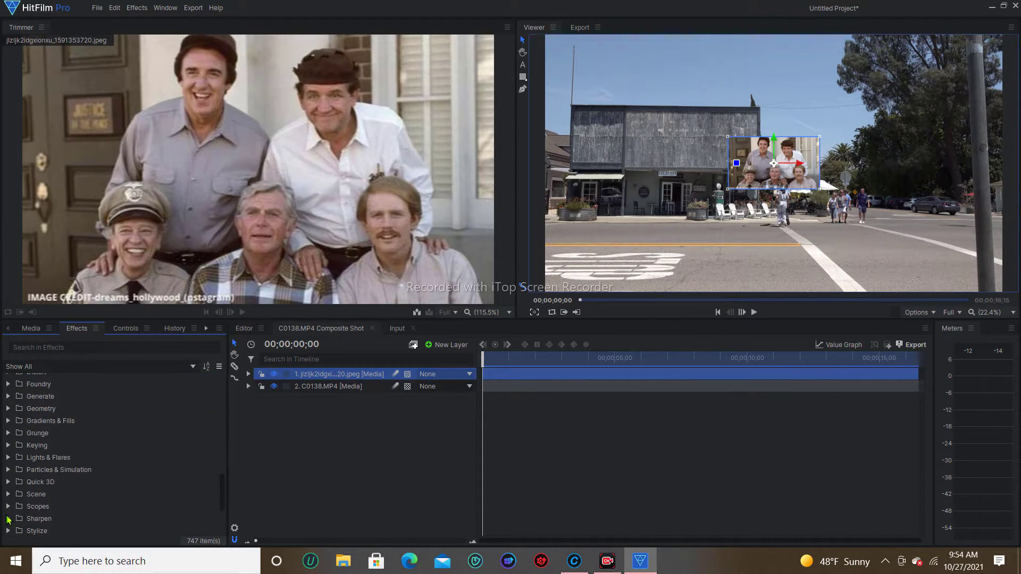
{"action": "scroll", "coordinate": [7, 520], "scroll_direction": "down", "scroll_amount": 2}
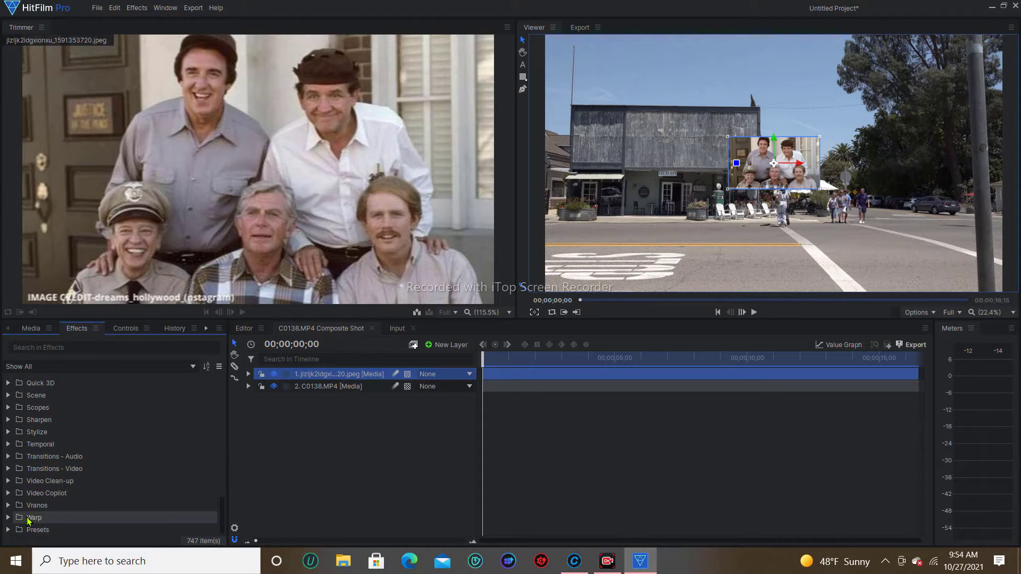
{"action": "left_click", "coordinate": [8, 519]}
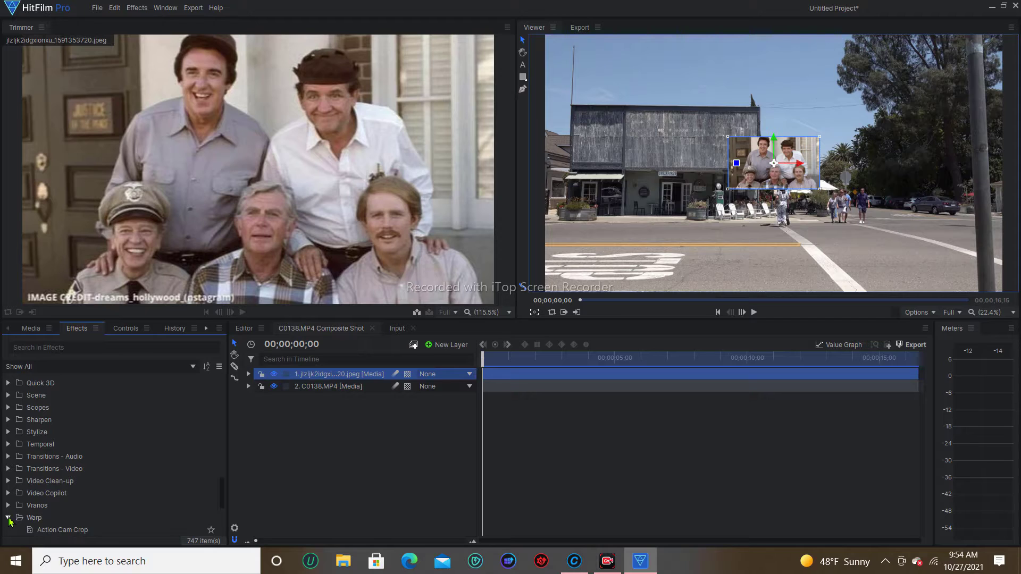
{"action": "scroll", "coordinate": [8, 522], "scroll_direction": "down", "scroll_amount": 3}
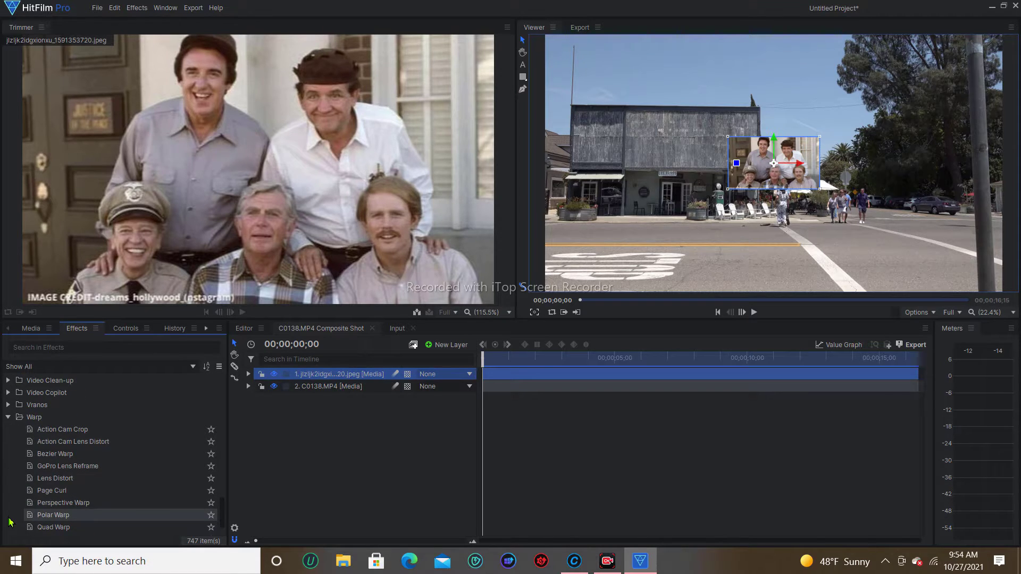
{"action": "left_click", "coordinate": [67, 528]}
{"action": "left_click_drag", "start_coordinate": [68, 529], "coordinate": [300, 382]}
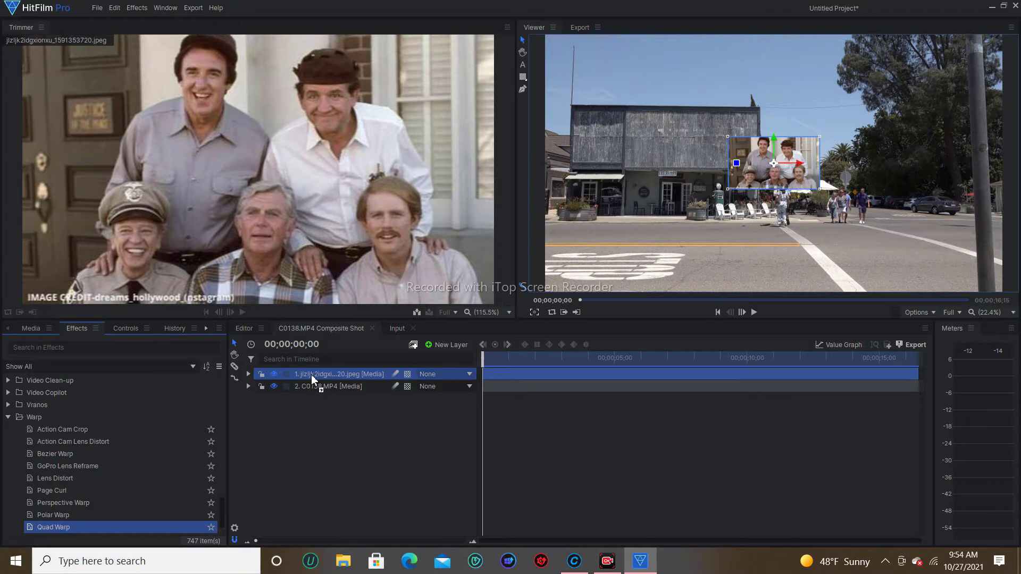
{"action": "left_click_drag", "start_coordinate": [314, 374], "coordinate": [317, 379]}
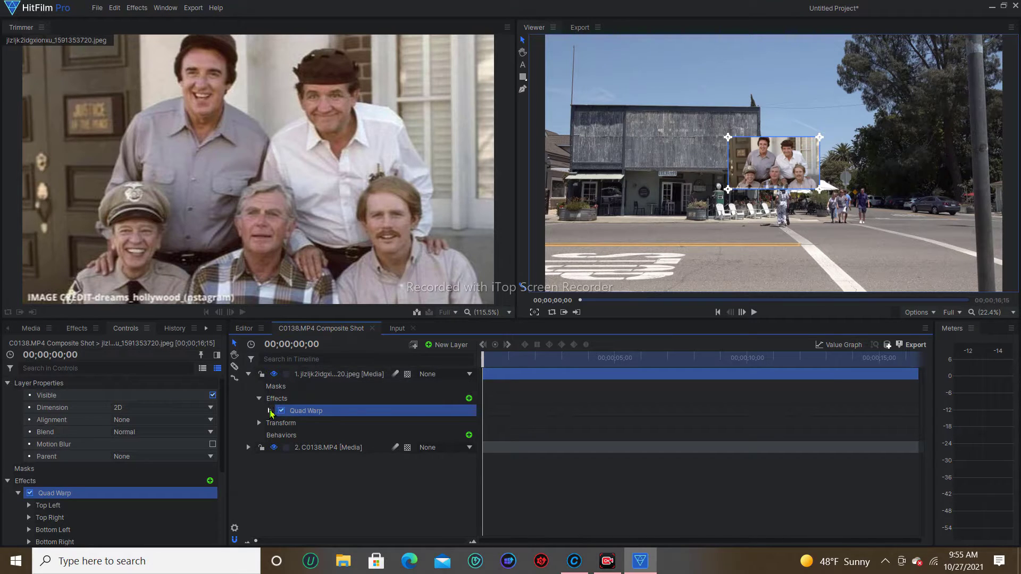
- Expand the photo layer's Quad Warp effect to reveal the position properties of its four corners
{"action": "left_click", "coordinate": [270, 412]}
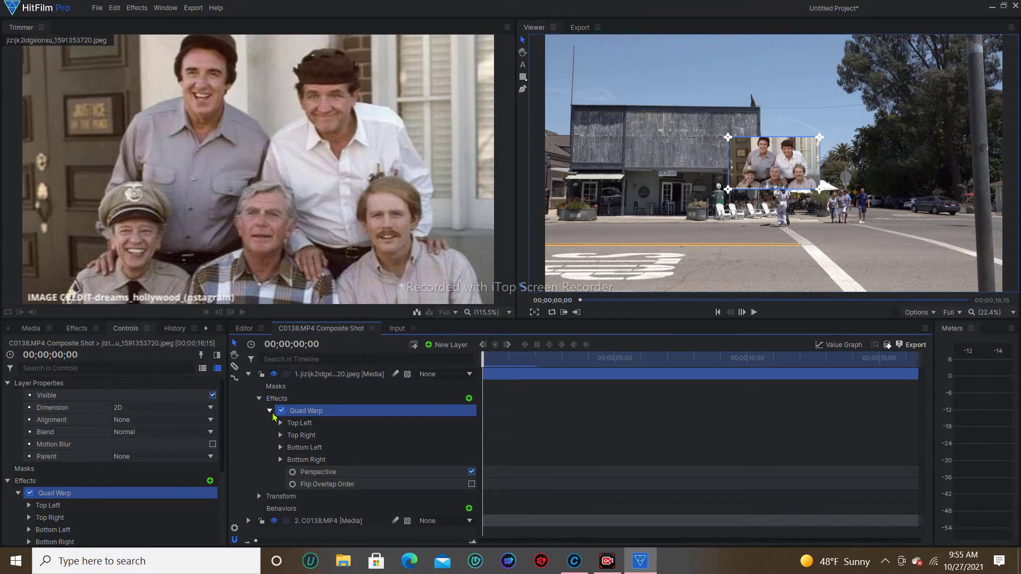
{"action": "left_click", "coordinate": [280, 424]}
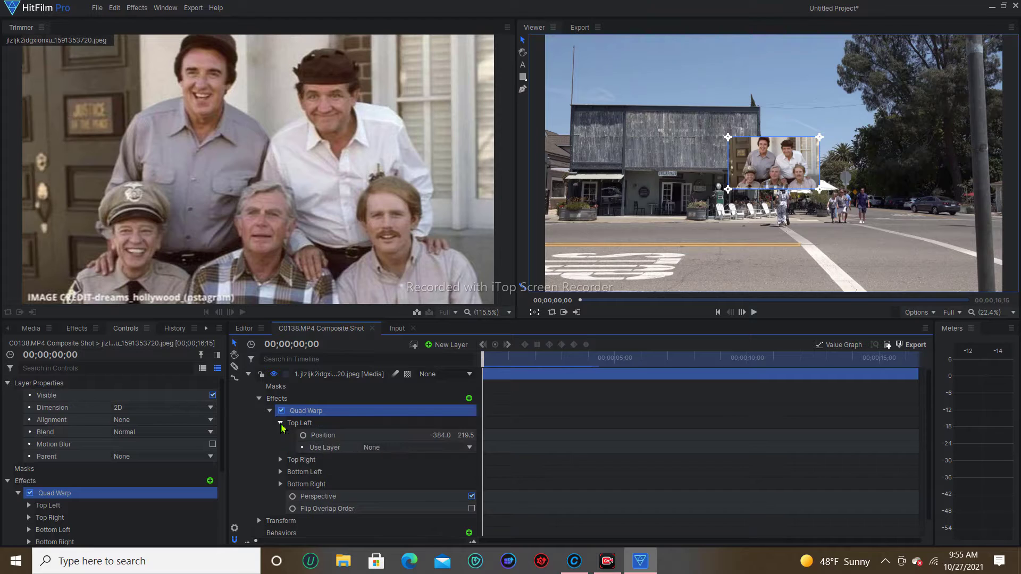
{"action": "left_click", "coordinate": [280, 461]}
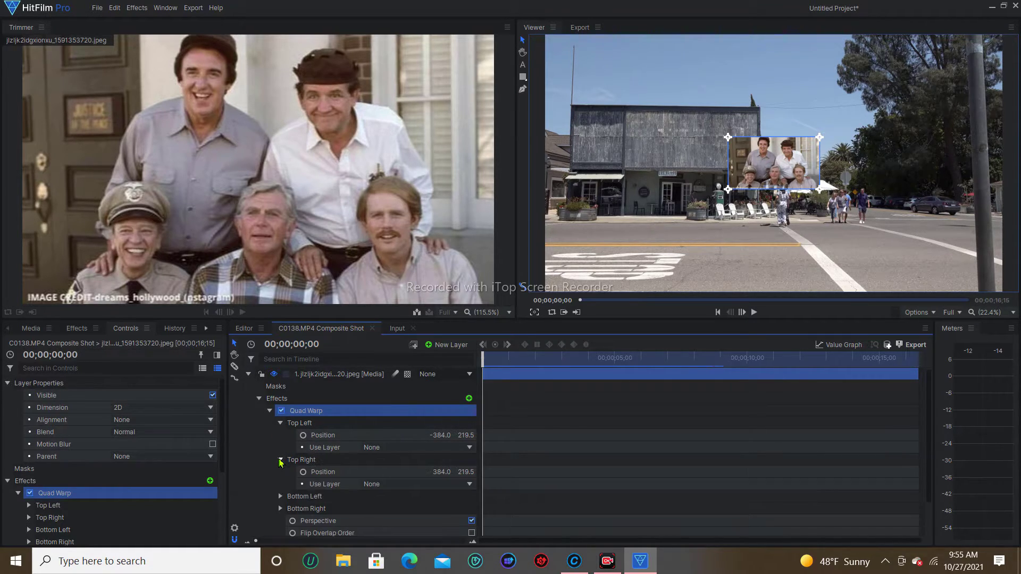
{"action": "left_click", "coordinate": [281, 497]}
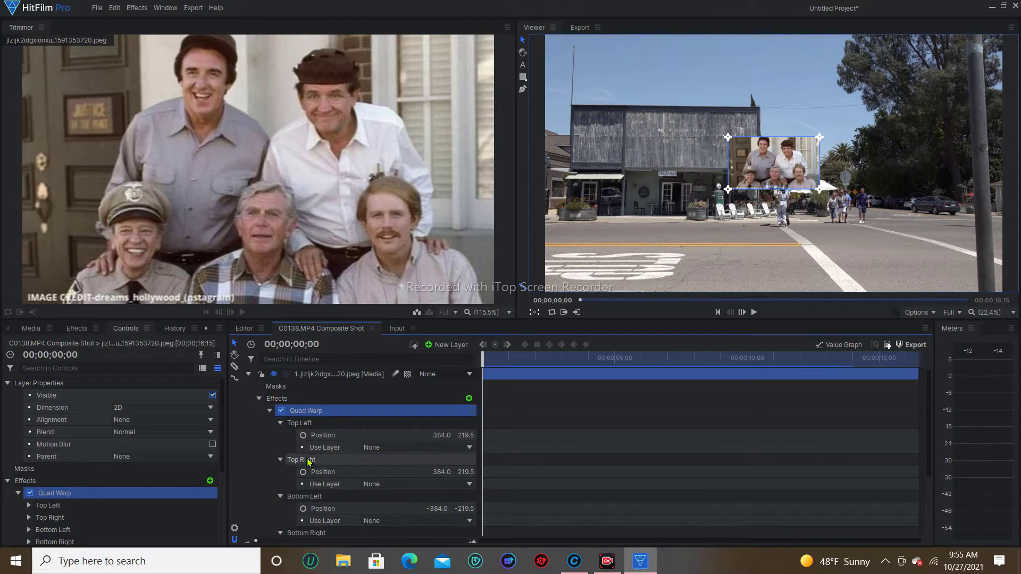
- Paste the copied tracking keyframes onto all four Quad Warp corner positions of the photo layer and play the composite shot
{"action": "left_click", "coordinate": [322, 436]}
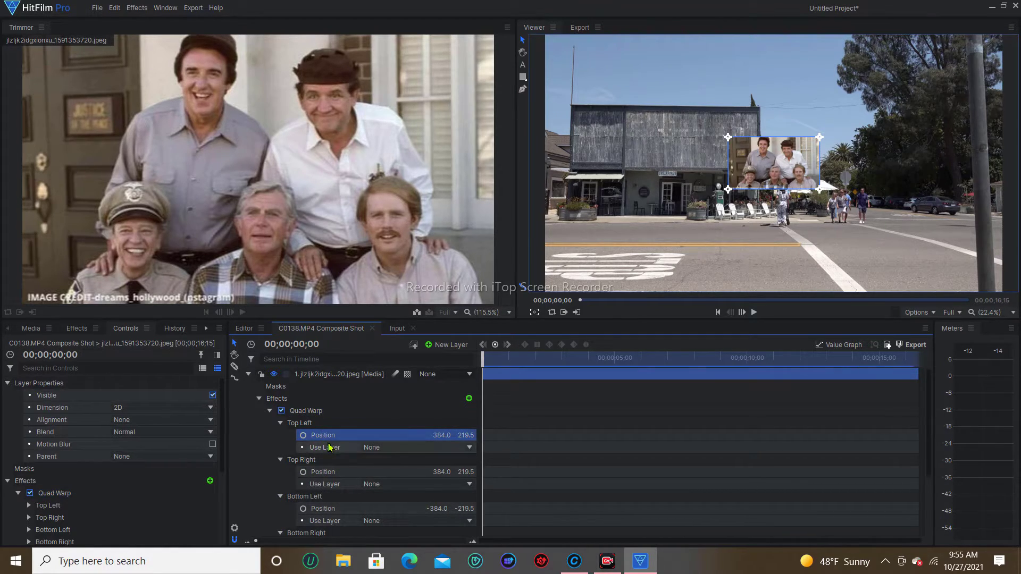
{"action": "left_click", "coordinate": [323, 472], "text": "ctrl"}
{"action": "left_click", "coordinate": [331, 509], "text": "ctrl"}
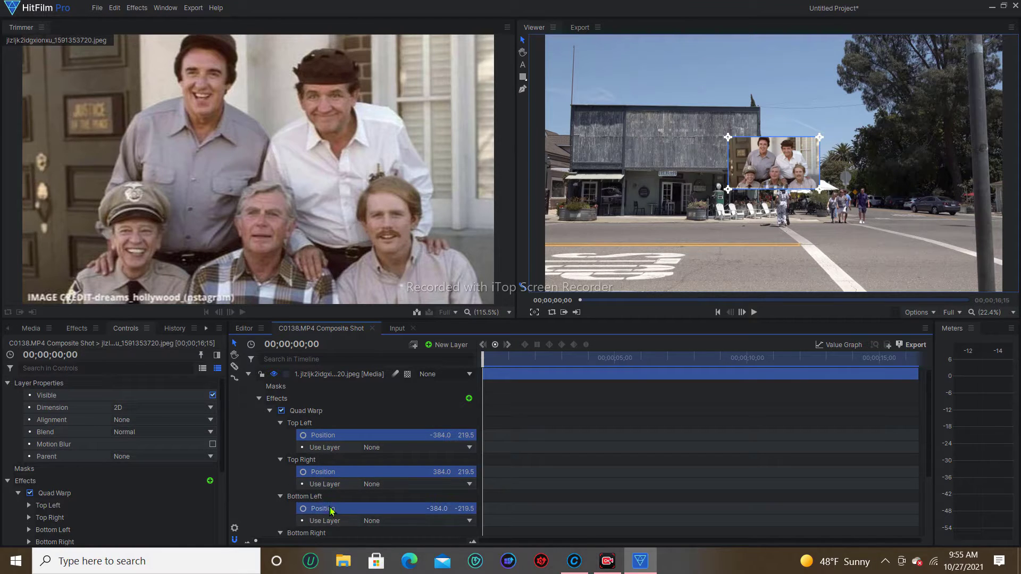
{"action": "scroll", "coordinate": [330, 511], "scroll_direction": "down", "scroll_amount": 1}
{"action": "left_click", "coordinate": [330, 510], "text": "ctrl"}
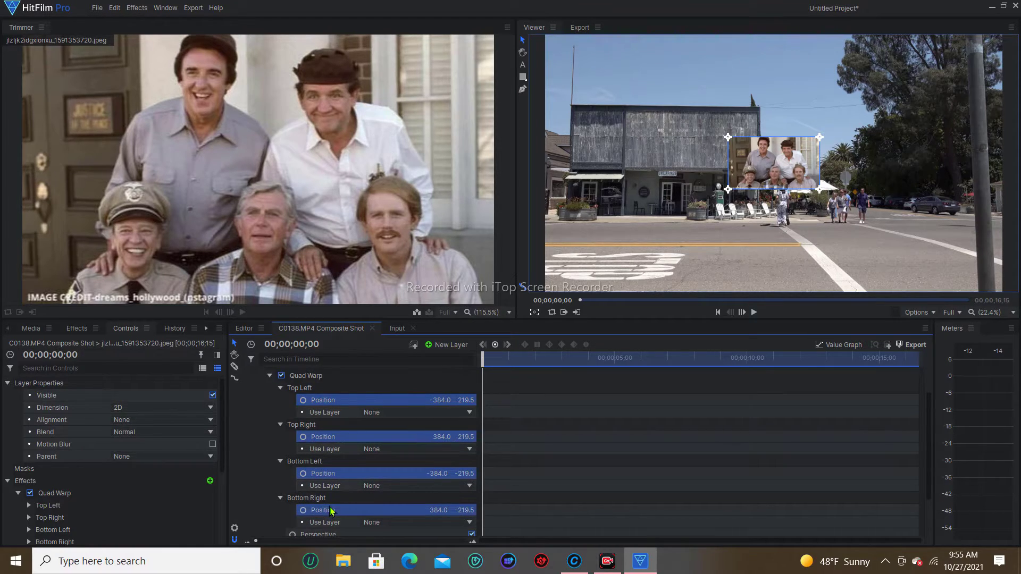
{"action": "right_click", "coordinate": [369, 402]}
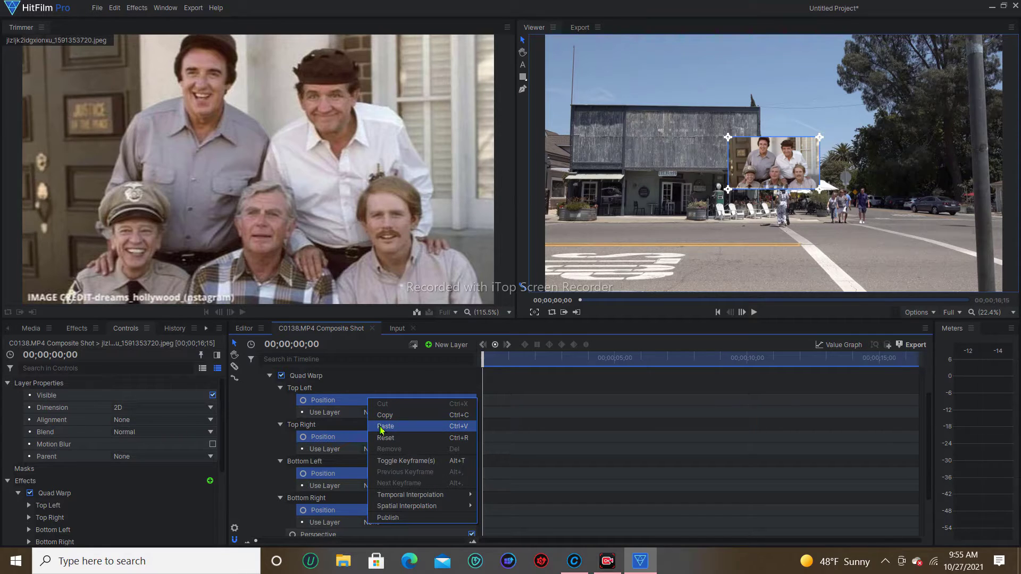
{"action": "left_click", "coordinate": [381, 427]}
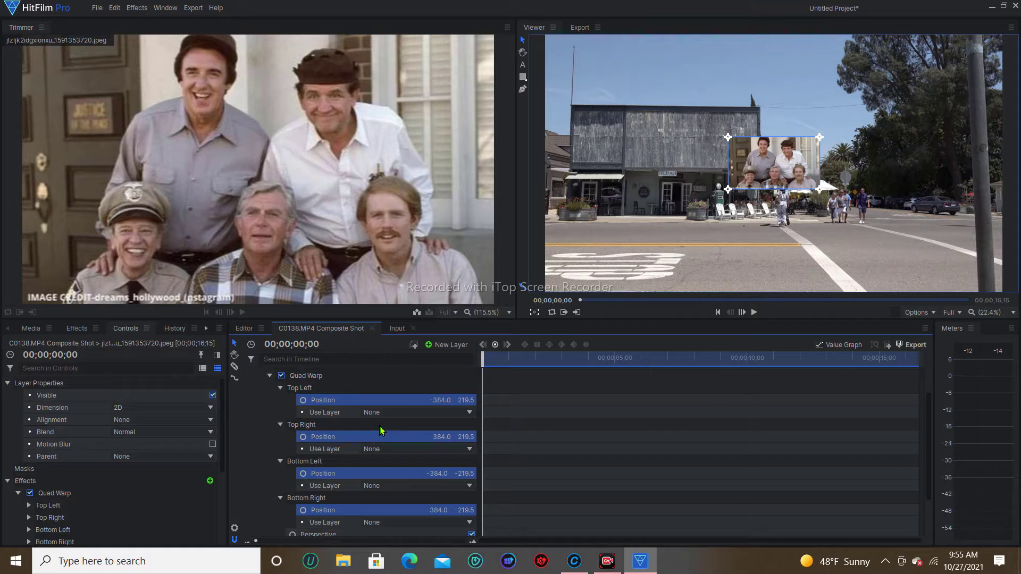
{"action": "key", "text": "ctrl+v"}
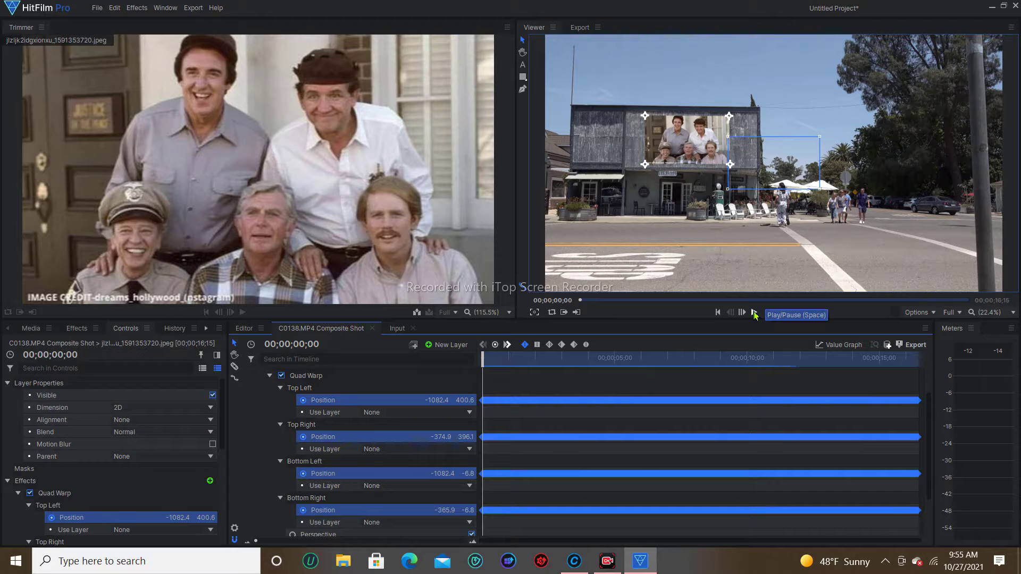
{"action": "left_click", "coordinate": [755, 314]}
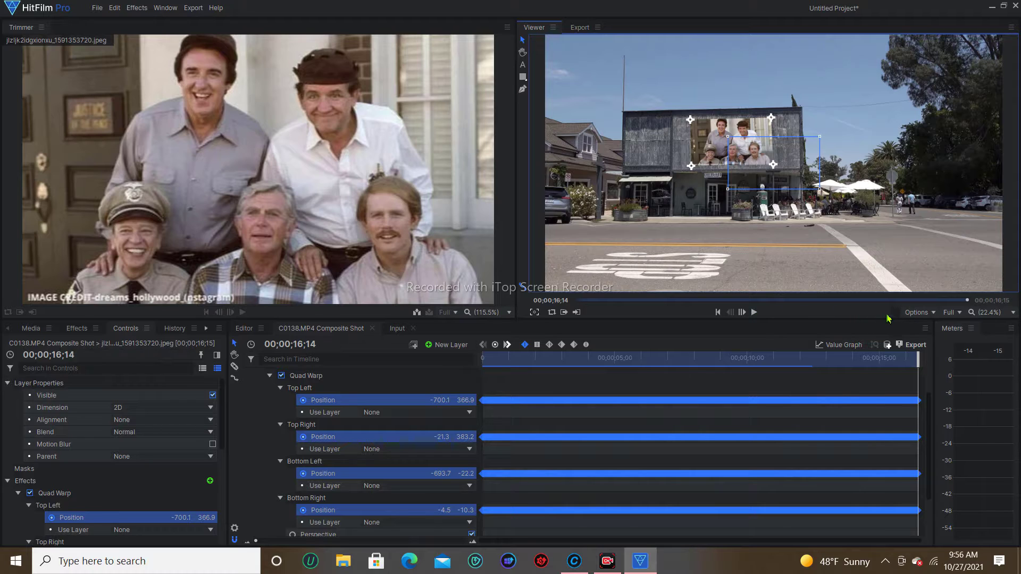
- Add the full contents of the C0138.MP4 Composite Shot to the export queue
{"action": "left_click", "coordinate": [915, 346]}
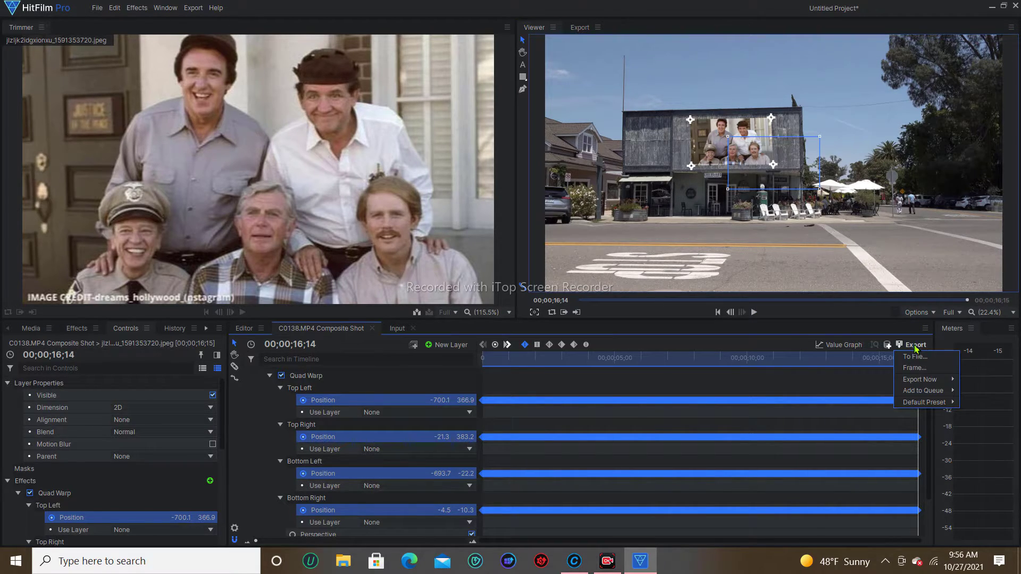
{"action": "mouse_move", "coordinate": [923, 392]}
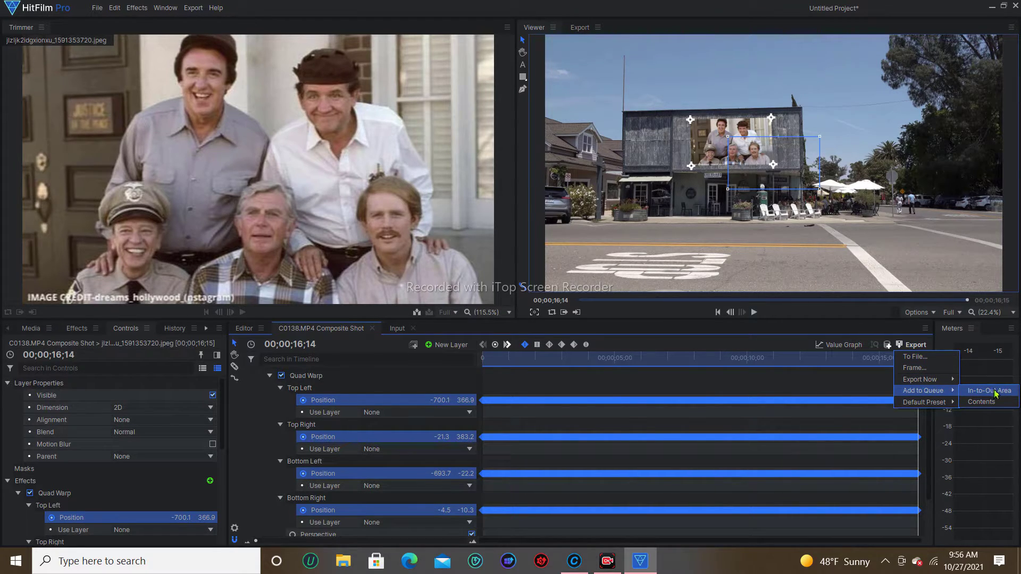
{"action": "left_click", "coordinate": [982, 403]}
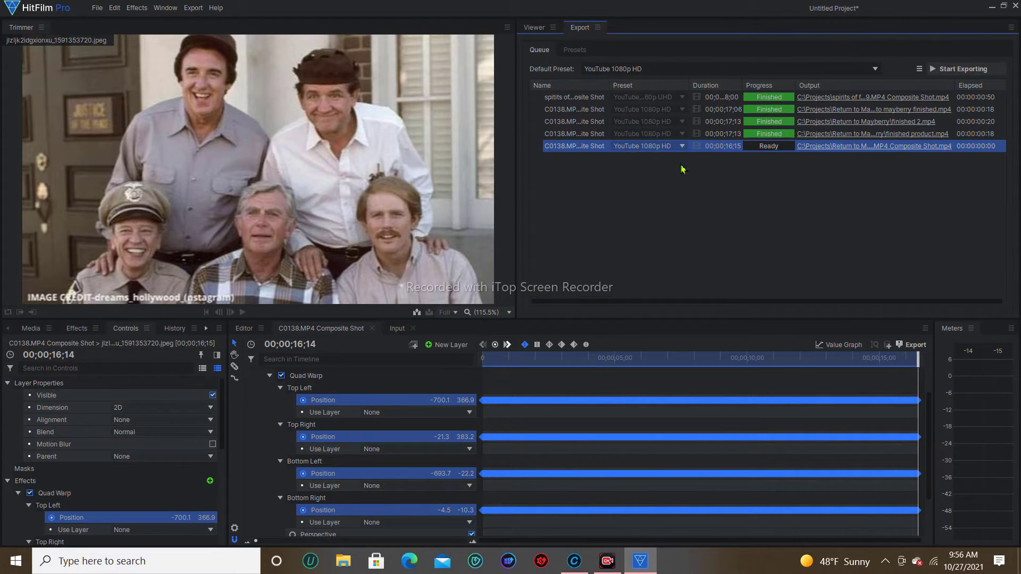
- Name the queued C0138.MP4 Composite Shot's MP4 output Finished in the Return to Mayberry folder, keep the YouTube 1080p HD preset, and start the export
{"action": "left_click", "coordinate": [648, 149]}
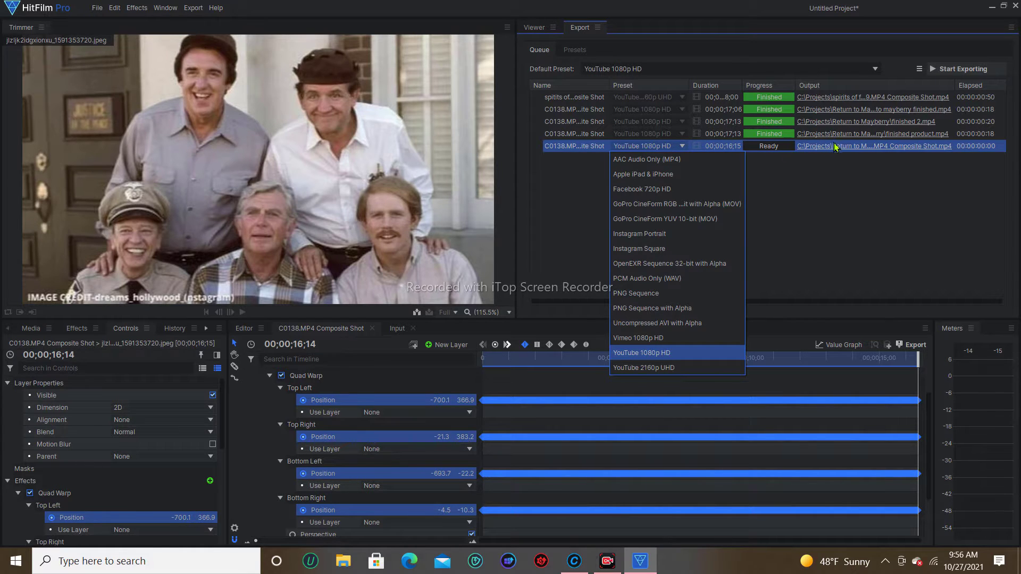
{"action": "left_click", "coordinate": [857, 152]}
{"action": "left_click", "coordinate": [858, 151]}
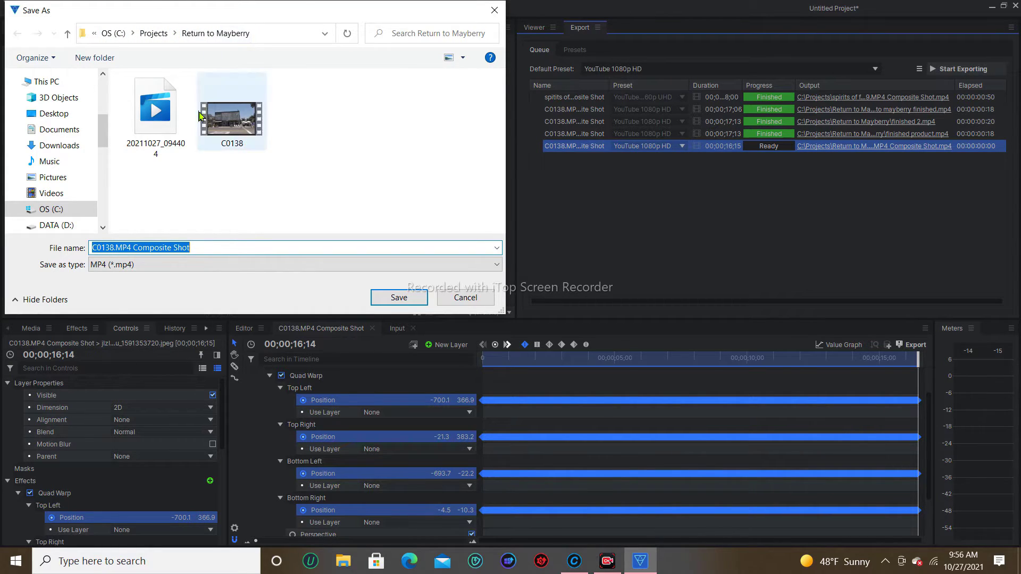
{"action": "left_click", "coordinate": [195, 246]}
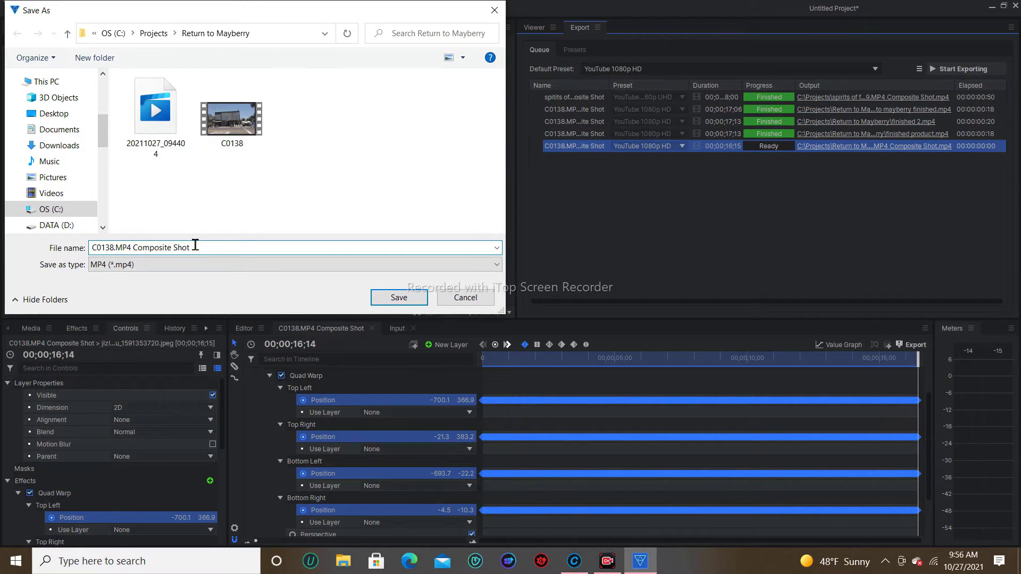
{"action": "key", "text": "BackSpace"}
{"action": "key", "text": "BackSpace"}
{"action": "key", "text": "BackSpace"}
{"action": "key", "text": "BackSpace"}
{"action": "key", "text": "BackSpace"}
{"action": "key", "text": "BackSpace"}
{"action": "key", "text": "BackSpace"}
{"action": "key", "text": "BackSpace"}
{"action": "key", "text": "BackSpace"}
{"action": "key", "text": "BackSpace"}
{"action": "key", "text": "BackSpace"}
{"action": "key", "text": "BackSpace"}
{"action": "key", "text": "BackSpace"}
{"action": "key", "text": "BackSpace"}
{"action": "key", "text": "BackSpace"}
{"action": "key", "text": "BackSpace"}
{"action": "key", "text": "BackSpace"}
{"action": "key", "text": "BackSpace"}
{"action": "key", "text": "BackSpace"}
{"action": "key", "text": "BackSpace"}
{"action": "key", "text": "BackSpace"}
{"action": "key", "text": "BackSpace"}
{"action": "key", "text": "BackSpace"}
{"action": "type", "text": "Finished"}
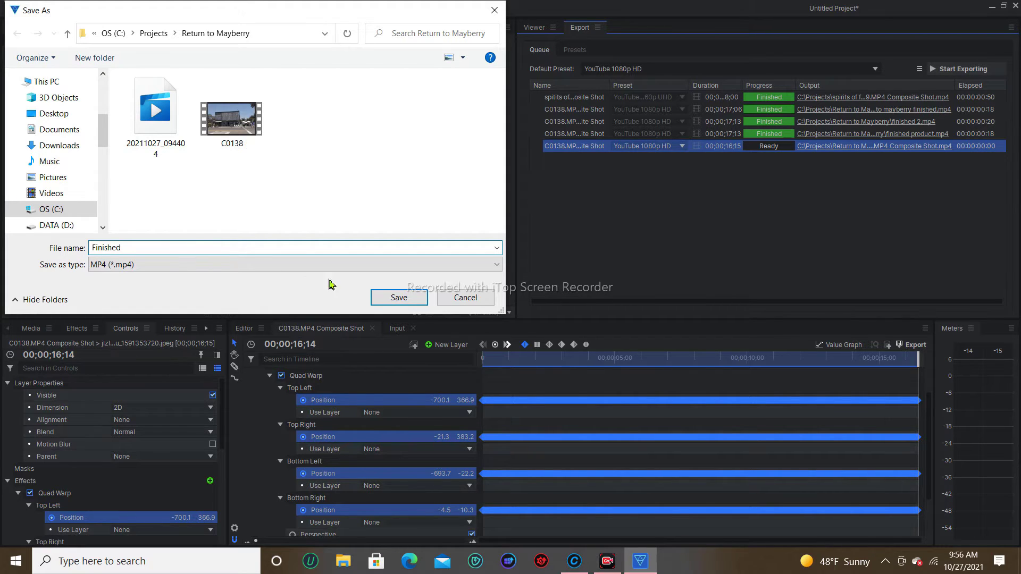
{"action": "left_click", "coordinate": [399, 297]}
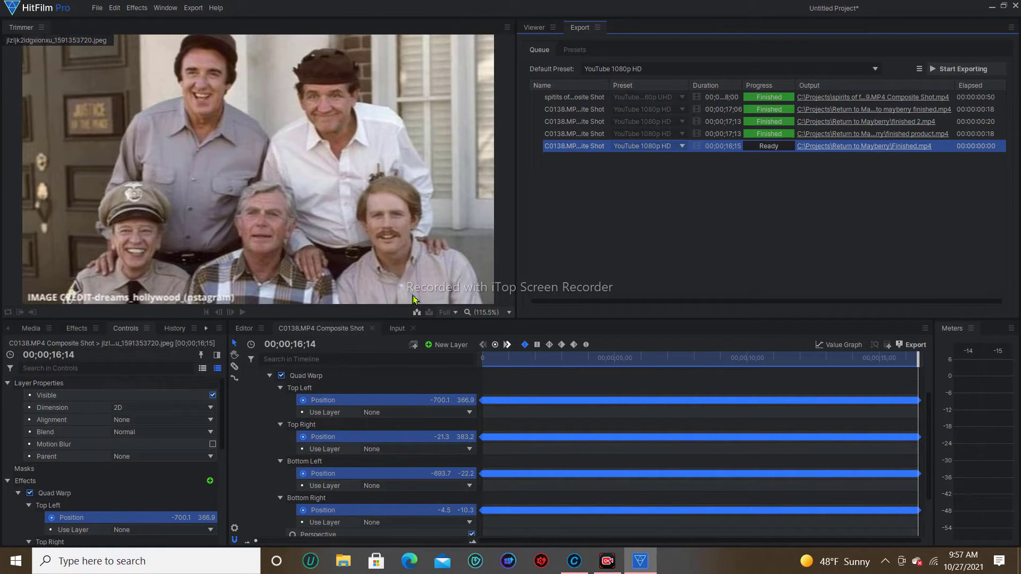
{"action": "left_click", "coordinate": [959, 72]}
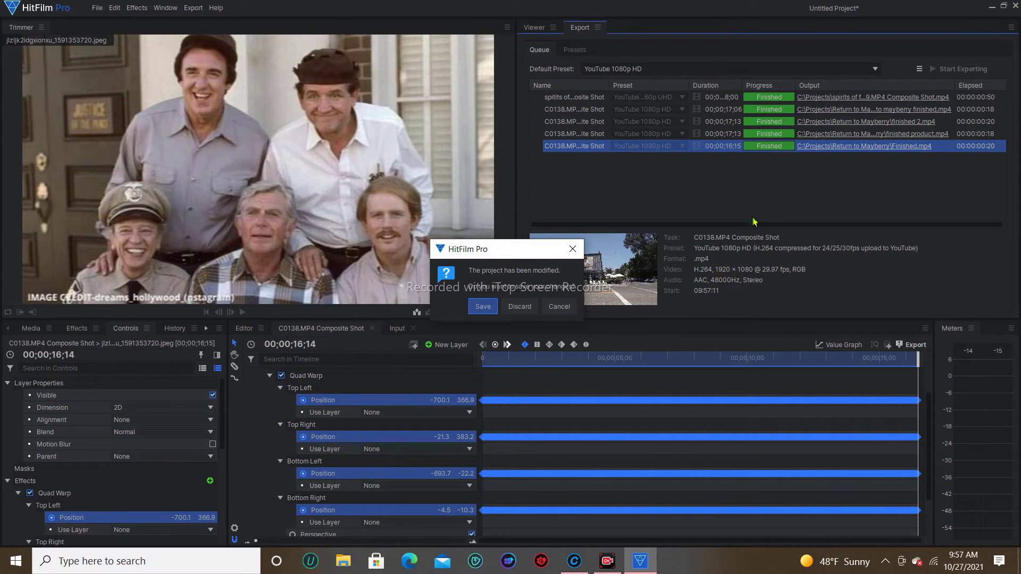
- Save the modified project as Mayberry in the Return to Mayberry folder while closing the program
{"action": "left_click", "coordinate": [483, 307]}
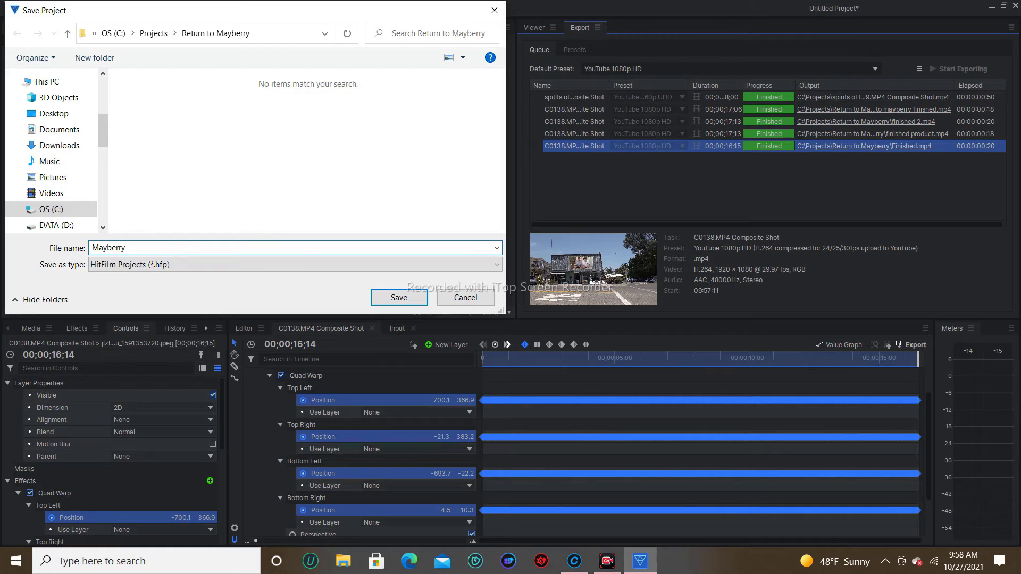
{"action": "left_click", "coordinate": [400, 298]}
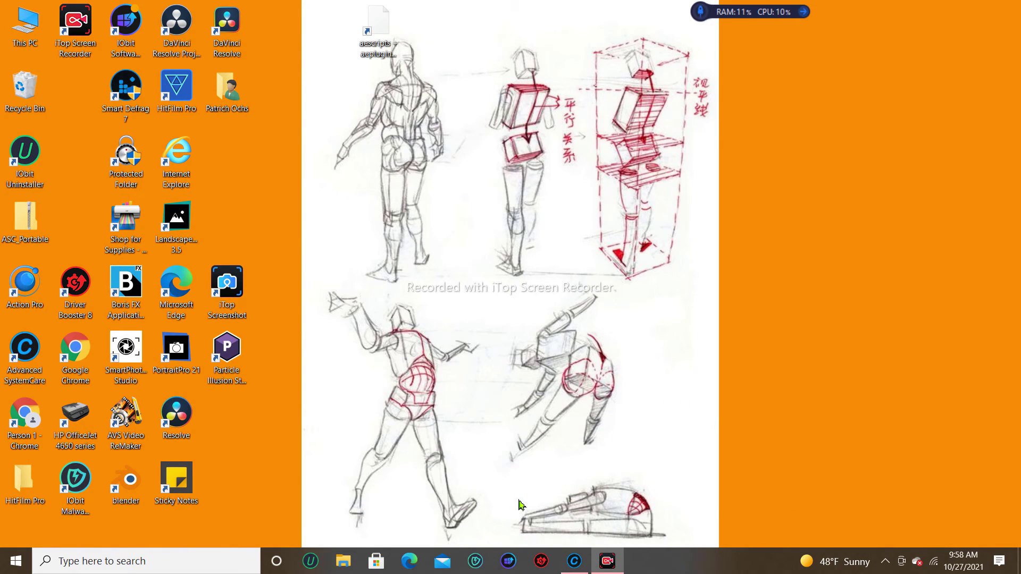
- Switch to File Explorer, go to the Return to Mayberry folder under Projects on drive C, and play the exported Finished video
{"action": "left_click", "coordinate": [11, 568]}
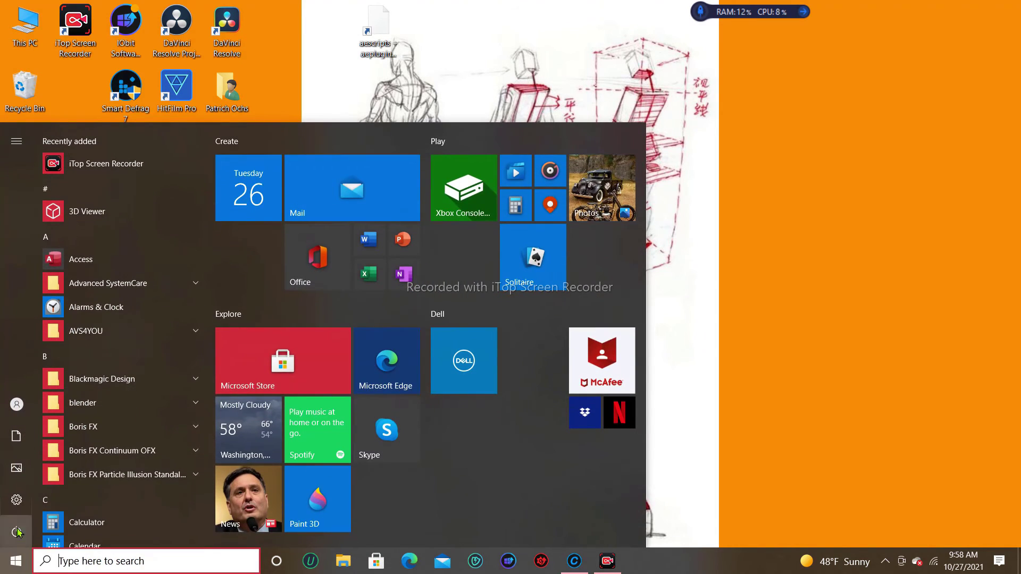
{"action": "left_click", "coordinate": [20, 441]}
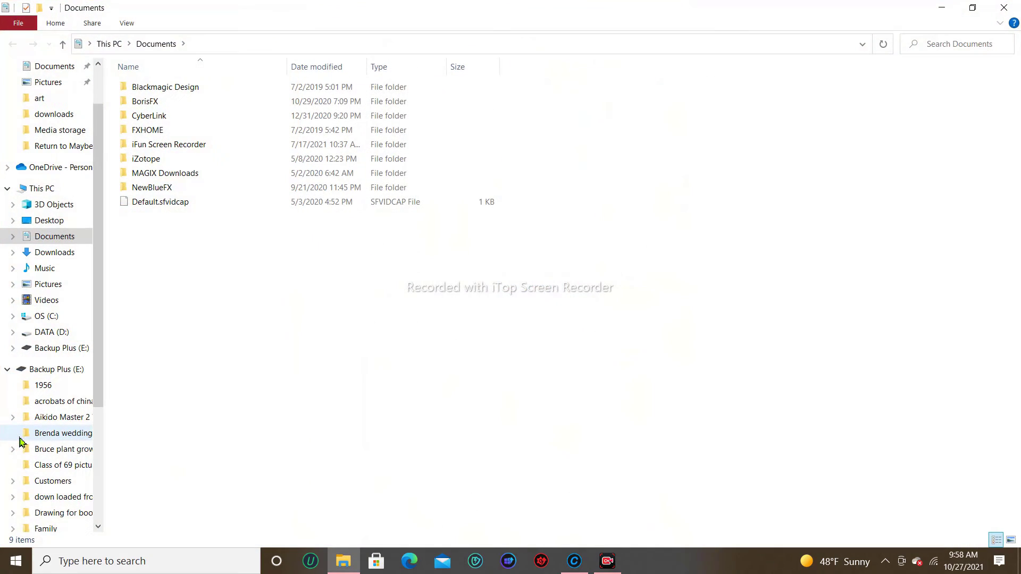
{"action": "left_click", "coordinate": [46, 317]}
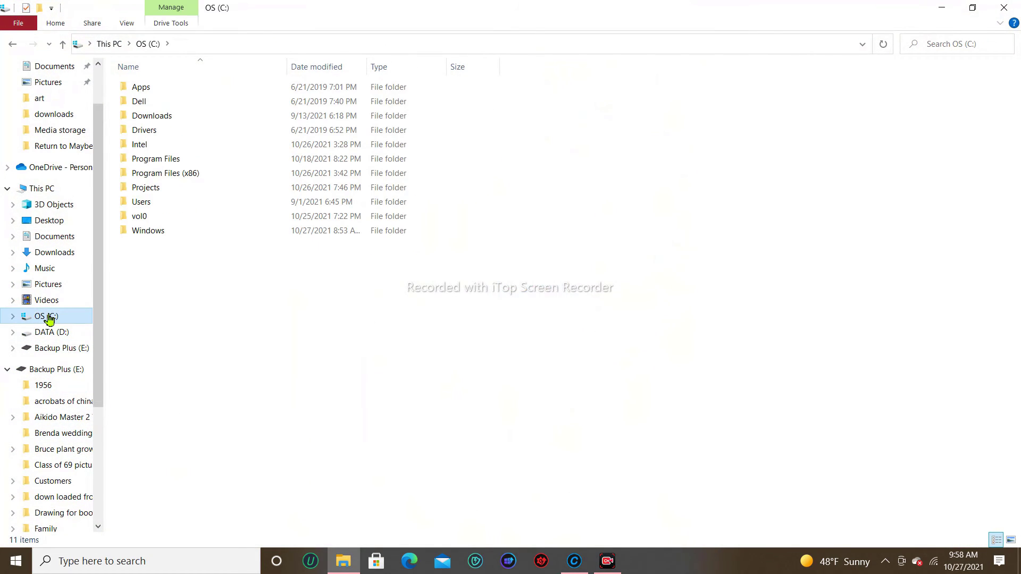
{"action": "double_click", "coordinate": [149, 188]}
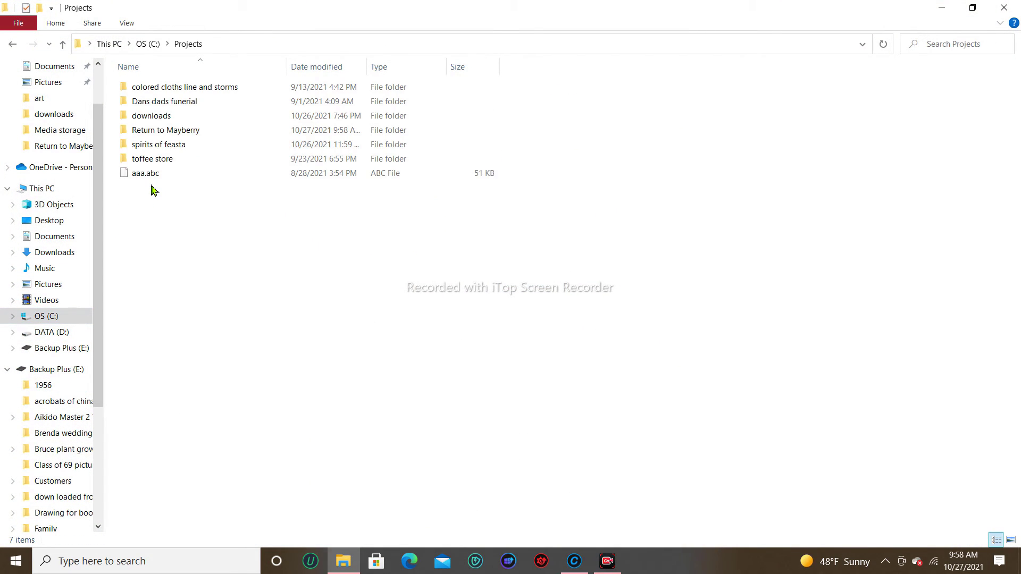
{"action": "double_click", "coordinate": [192, 132]}
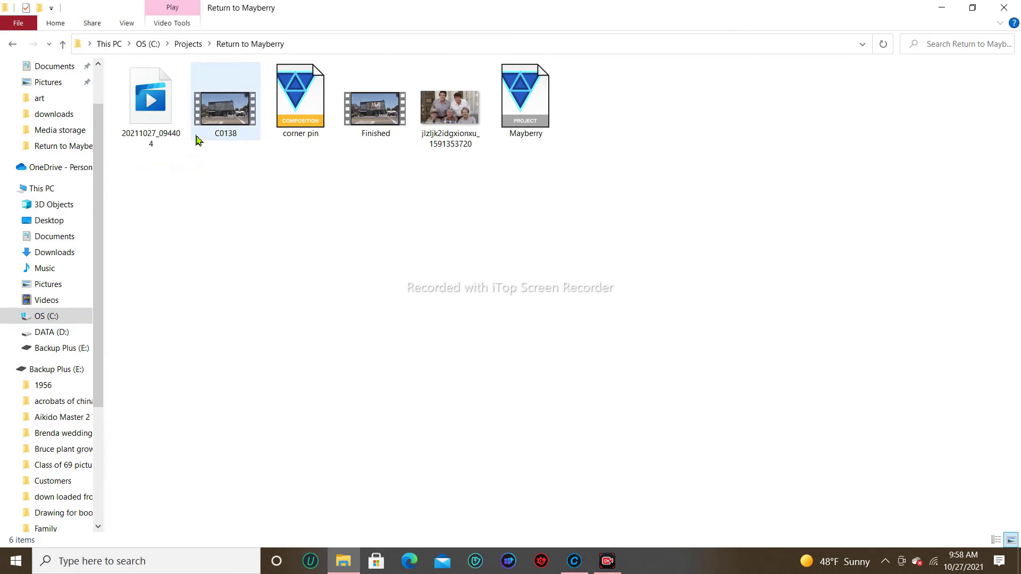
{"action": "left_click", "coordinate": [380, 107]}
{"action": "double_click", "coordinate": [380, 107]}
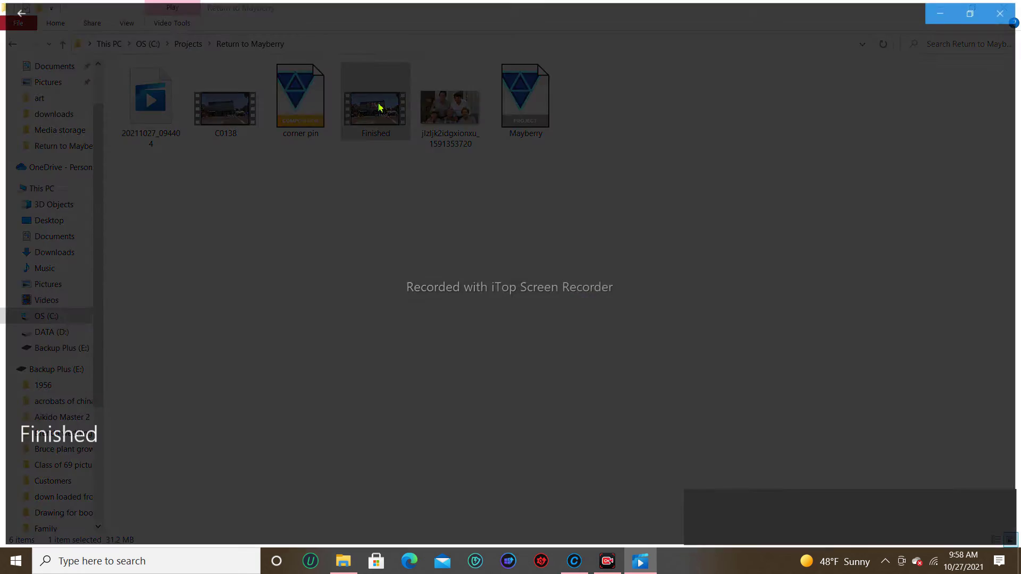